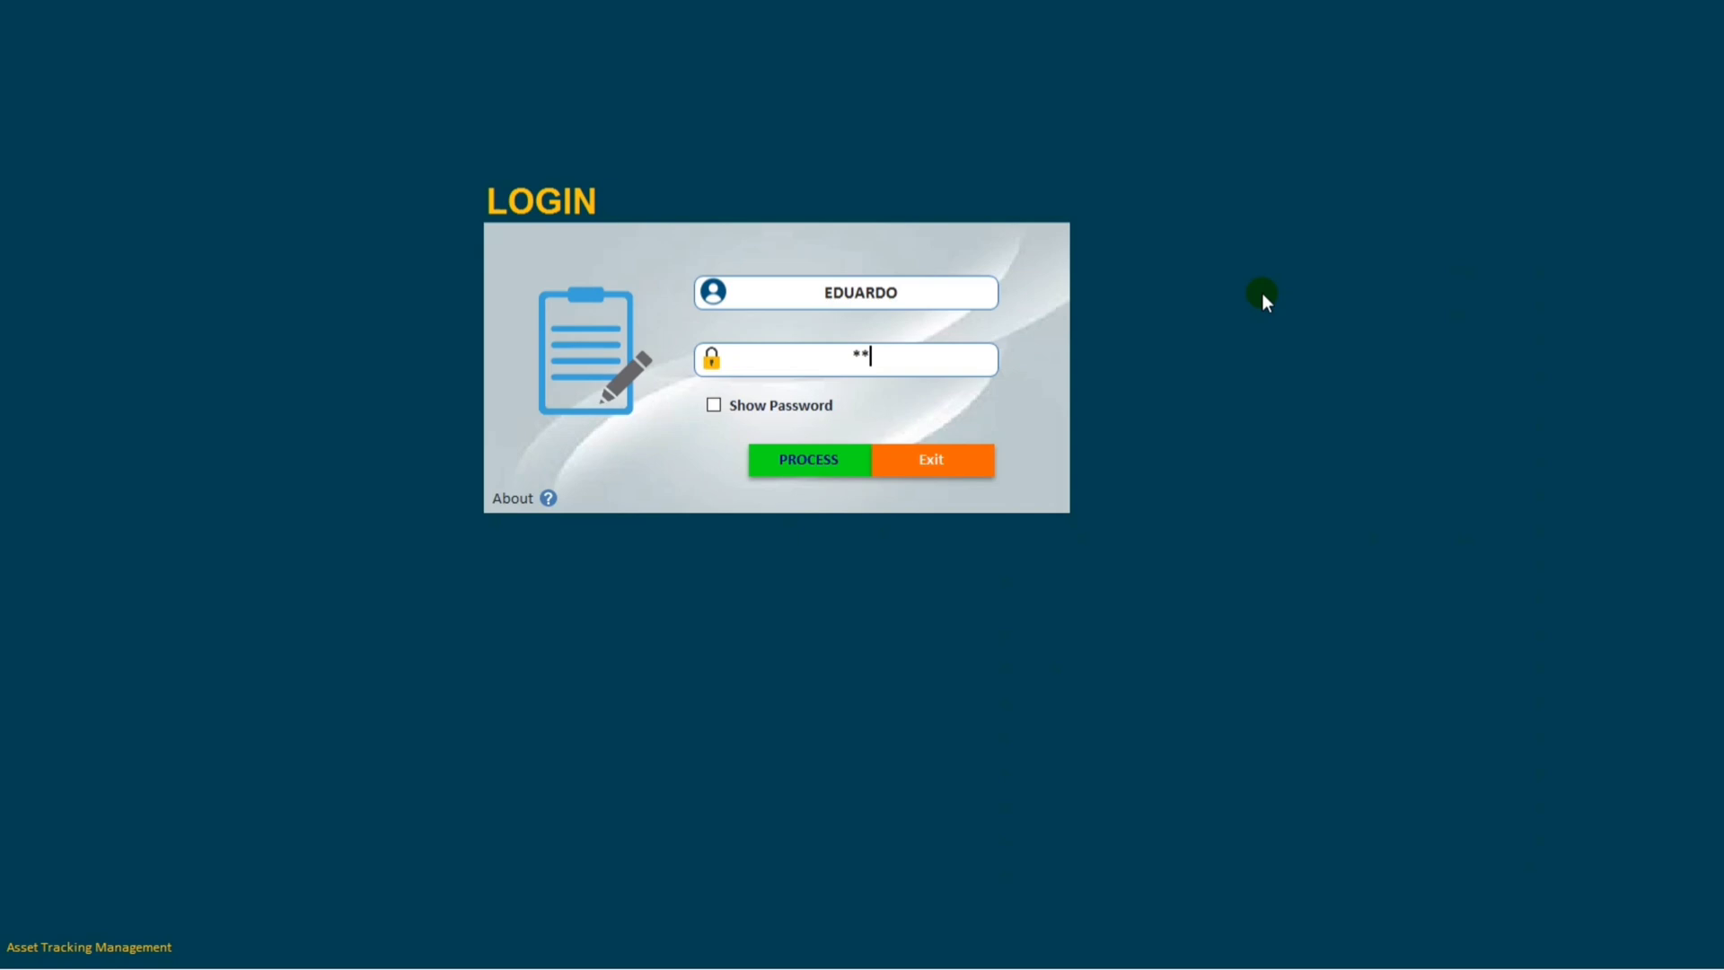
# - Submit the login credentials and dismiss the Authentication Succeeded message to reach the ECG Medicine welcome screen
pyautogui.click(812, 455)
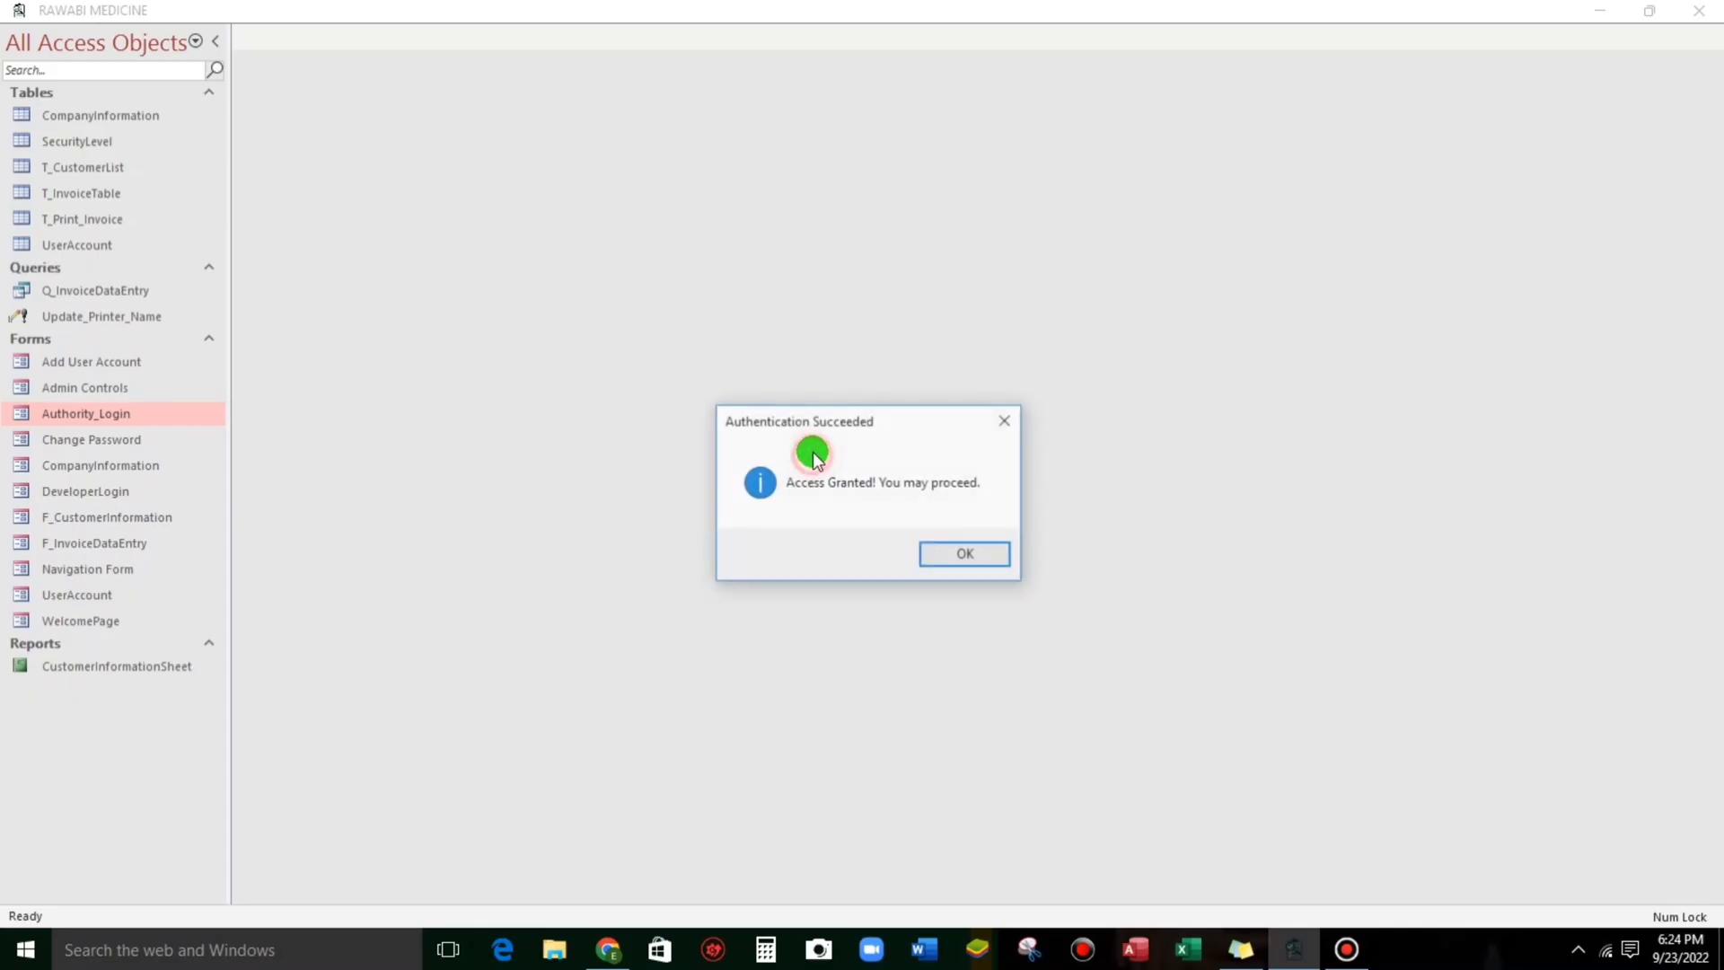
pyautogui.click(959, 555)
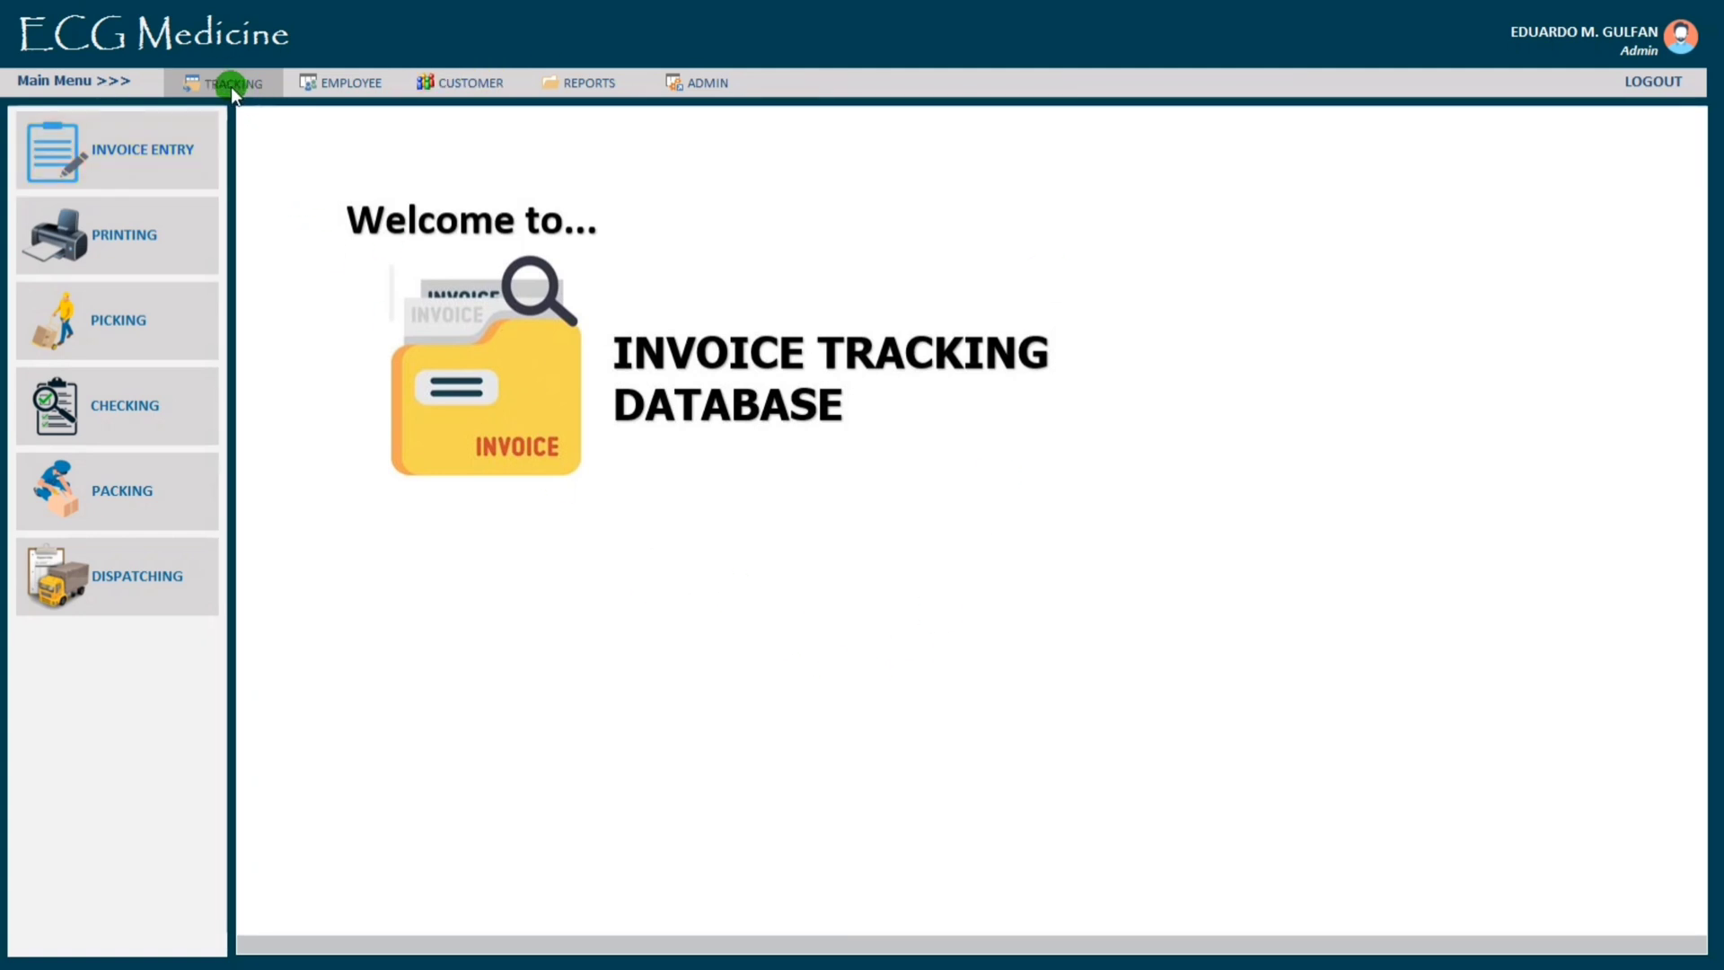
# - Open INVOICE ENTRY, try saving, and cancel the Enter Parameter Value prompt that appears
pyautogui.click(133, 153)
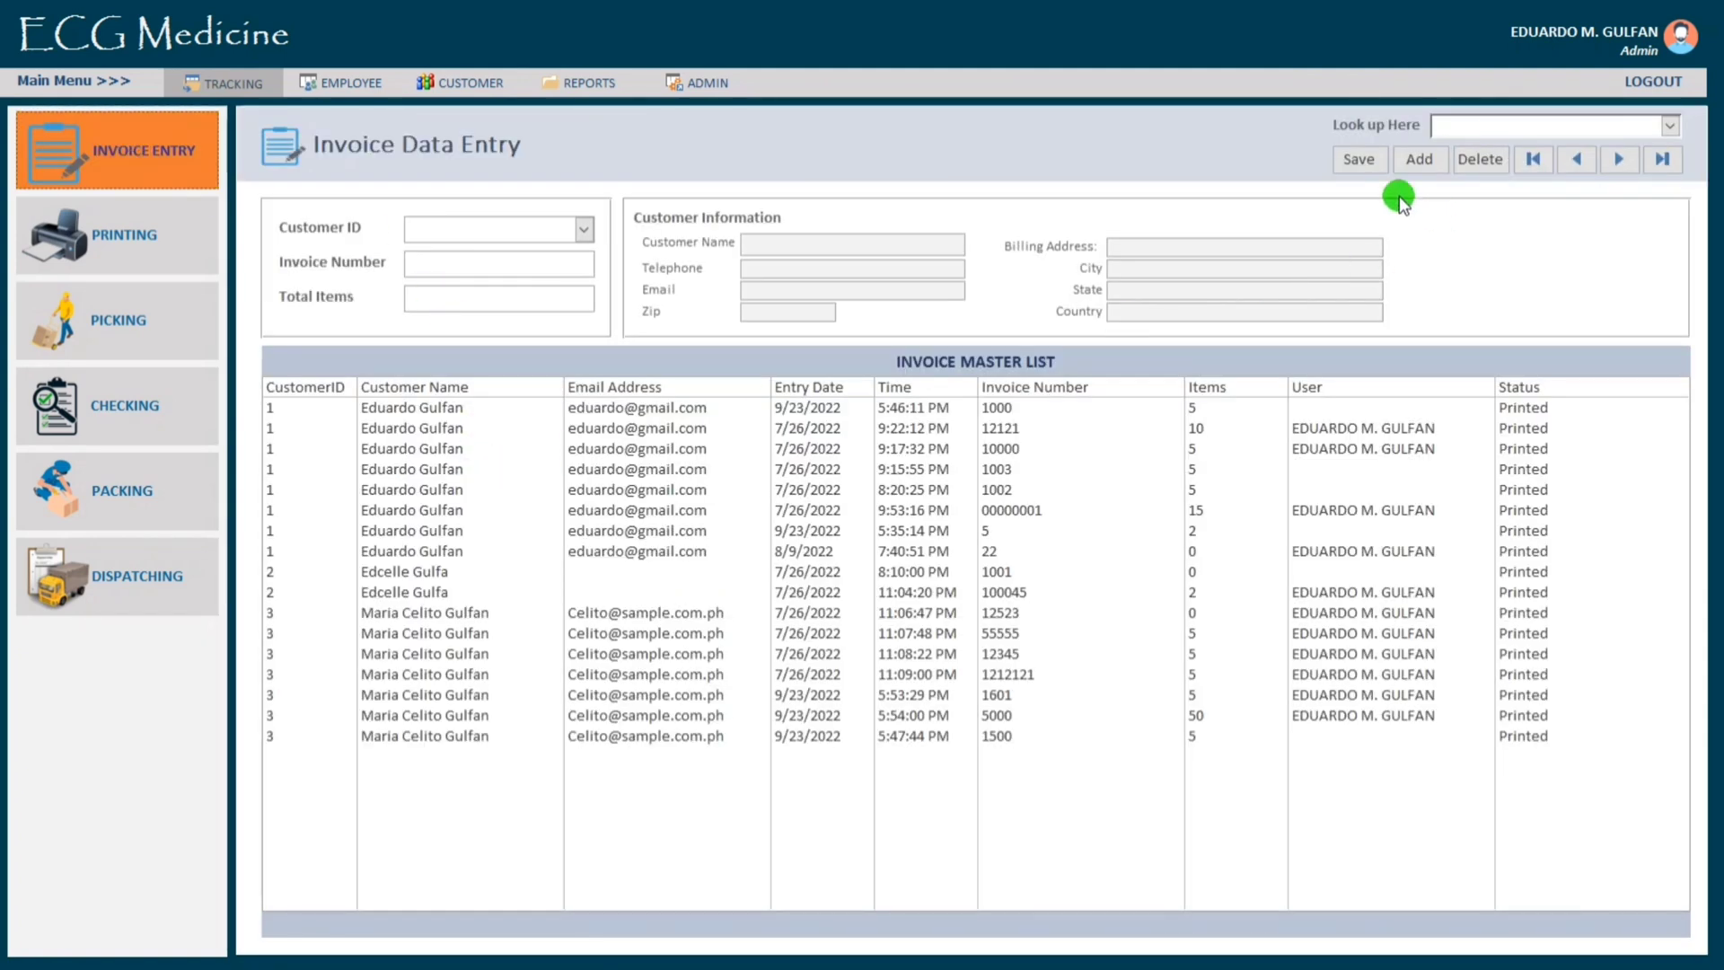
pyautogui.click(1356, 161)
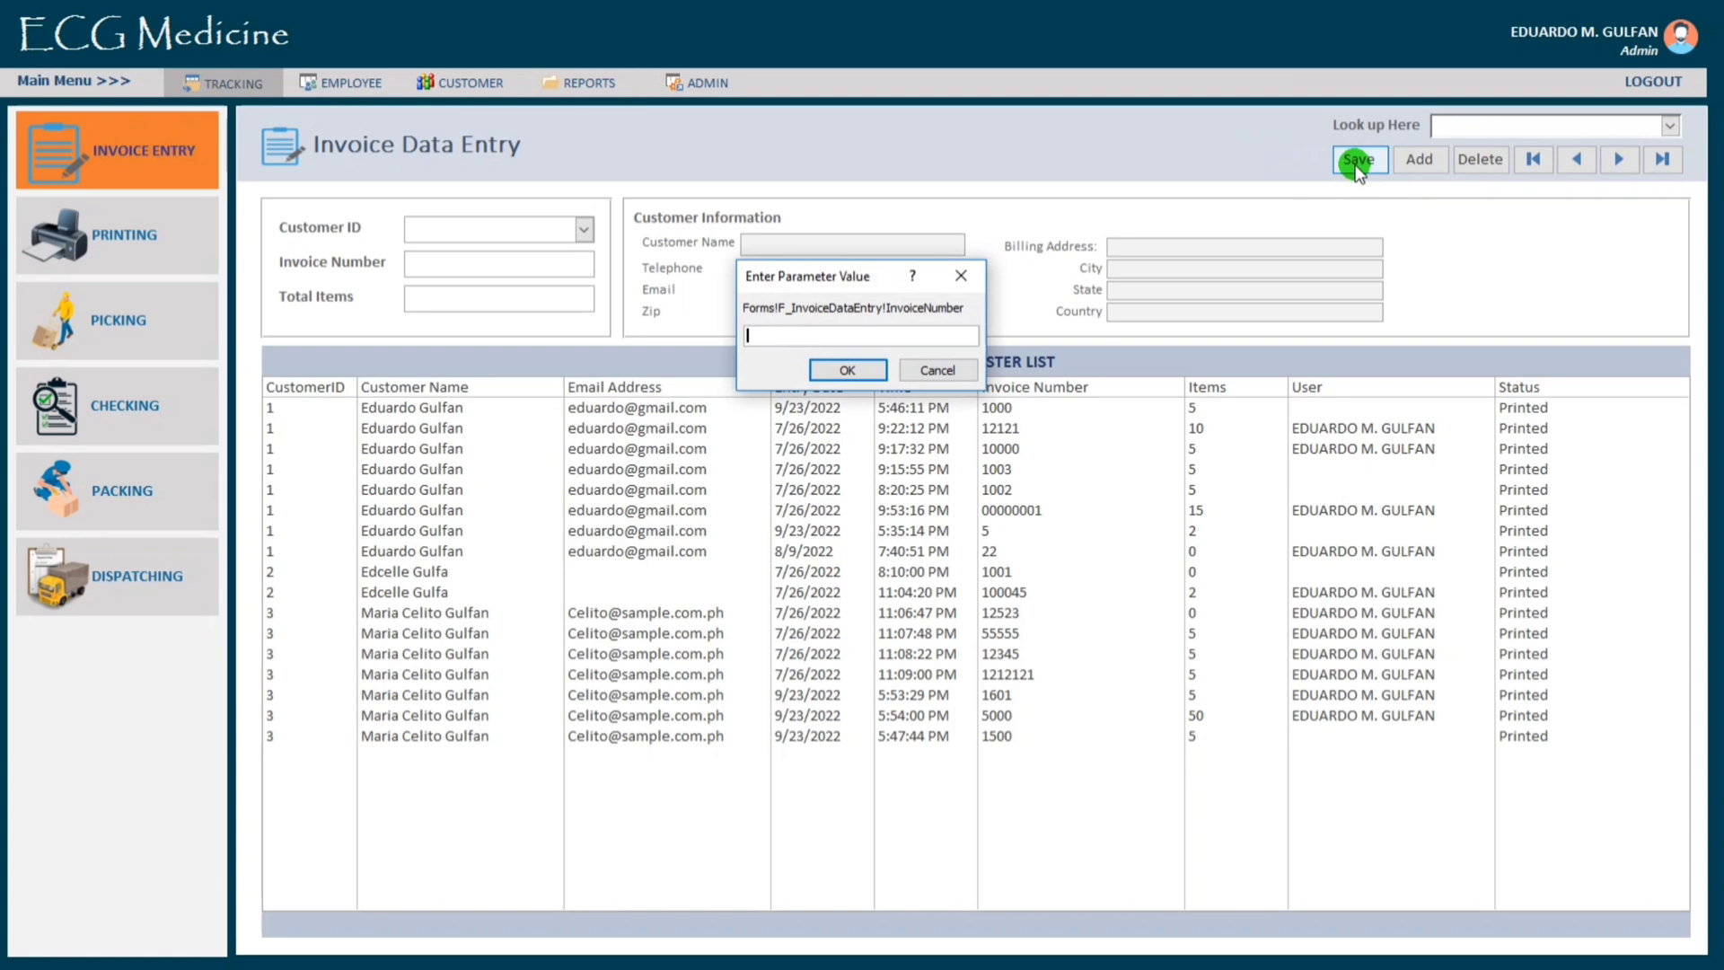
pyautogui.moveTo(839, 275); pyautogui.dragTo(799, 274)
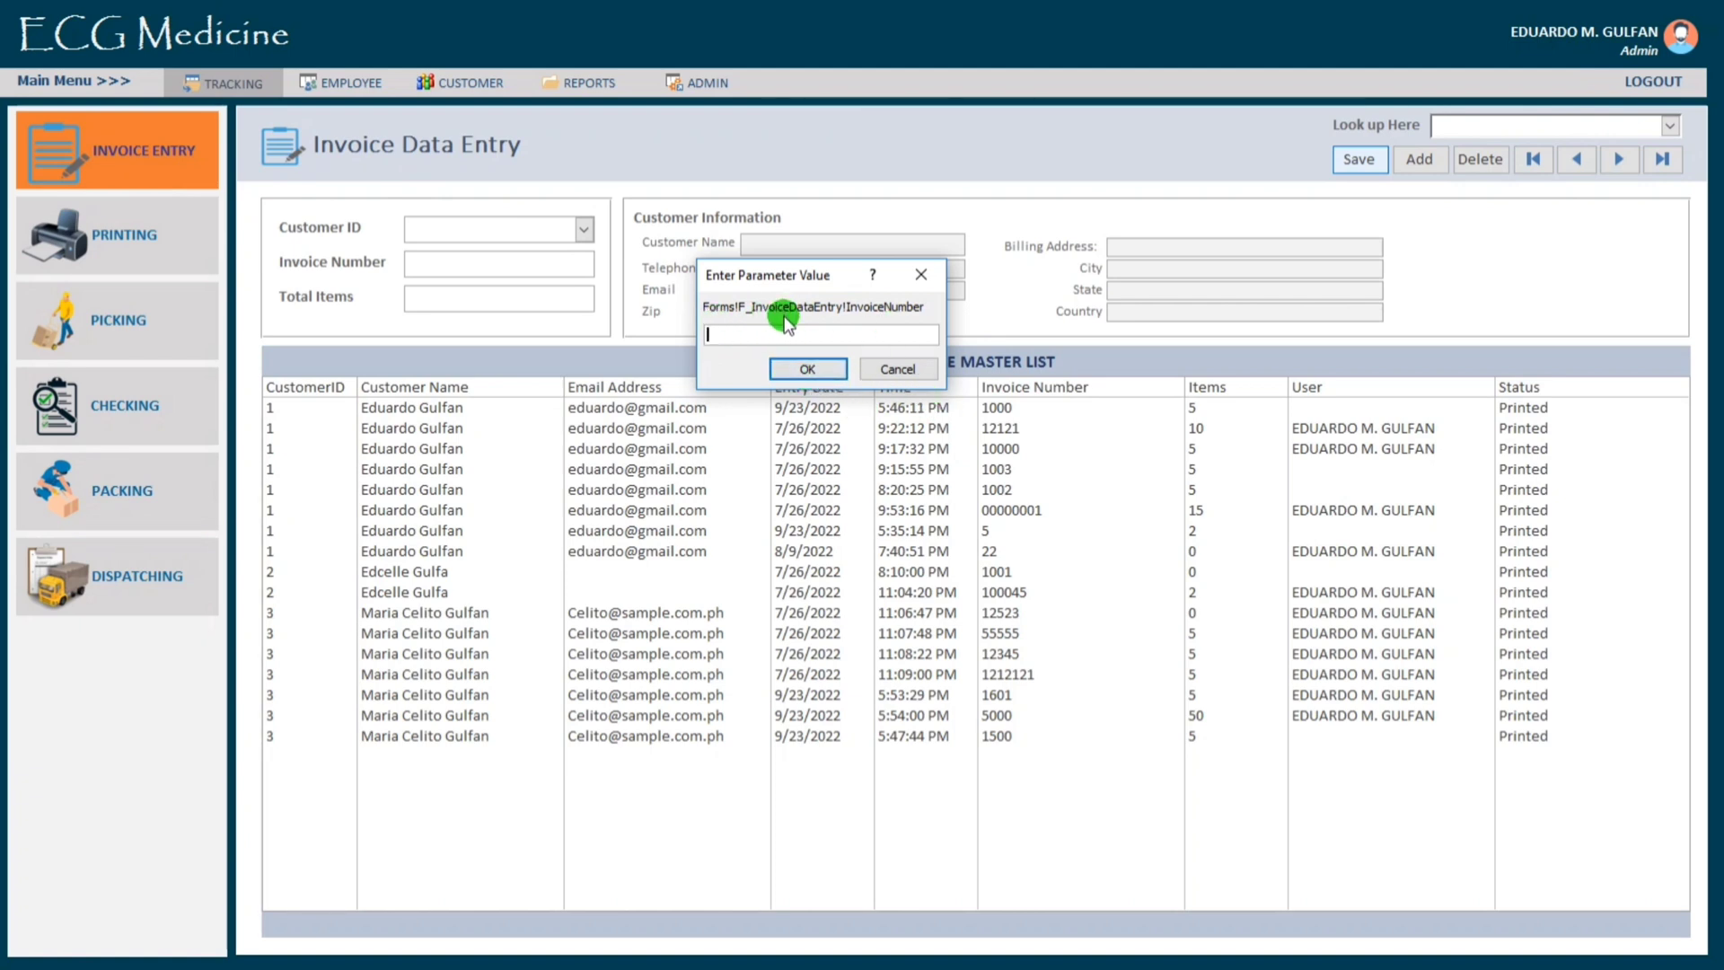
pyautogui.click(891, 369)
# - End the run-time error and switch the Navigation Form to Design View
pyautogui.click(811, 431)
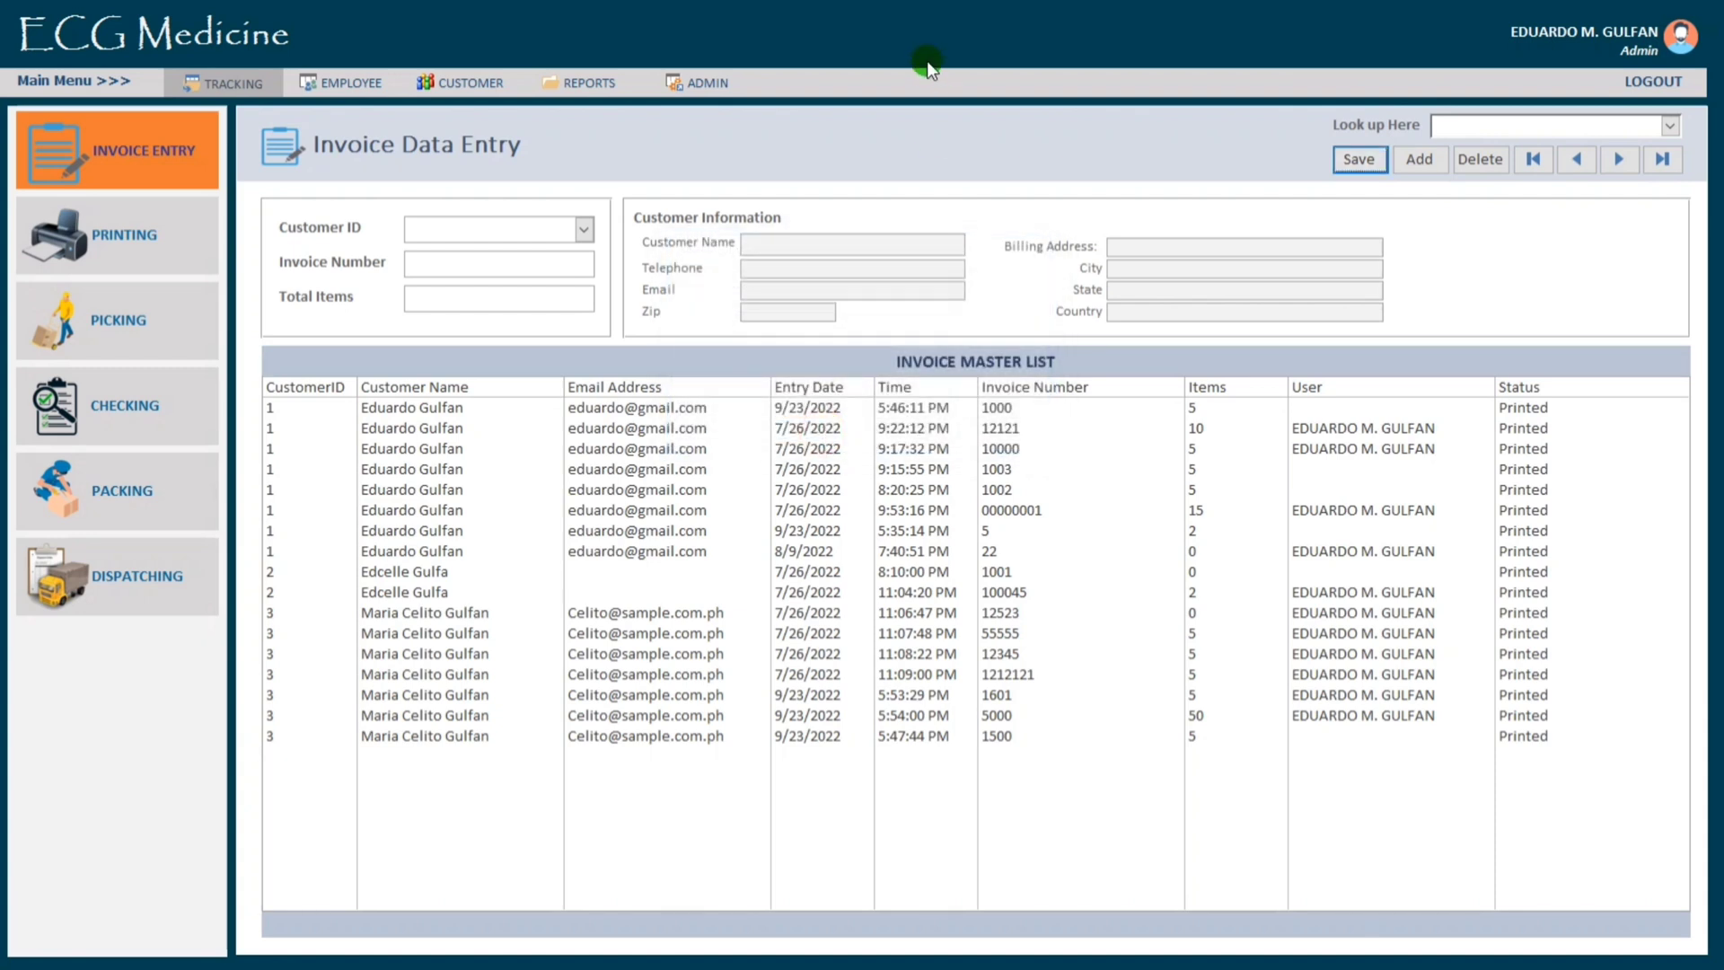
pyautogui.rightClick(926, 33)
pyautogui.click(984, 97)
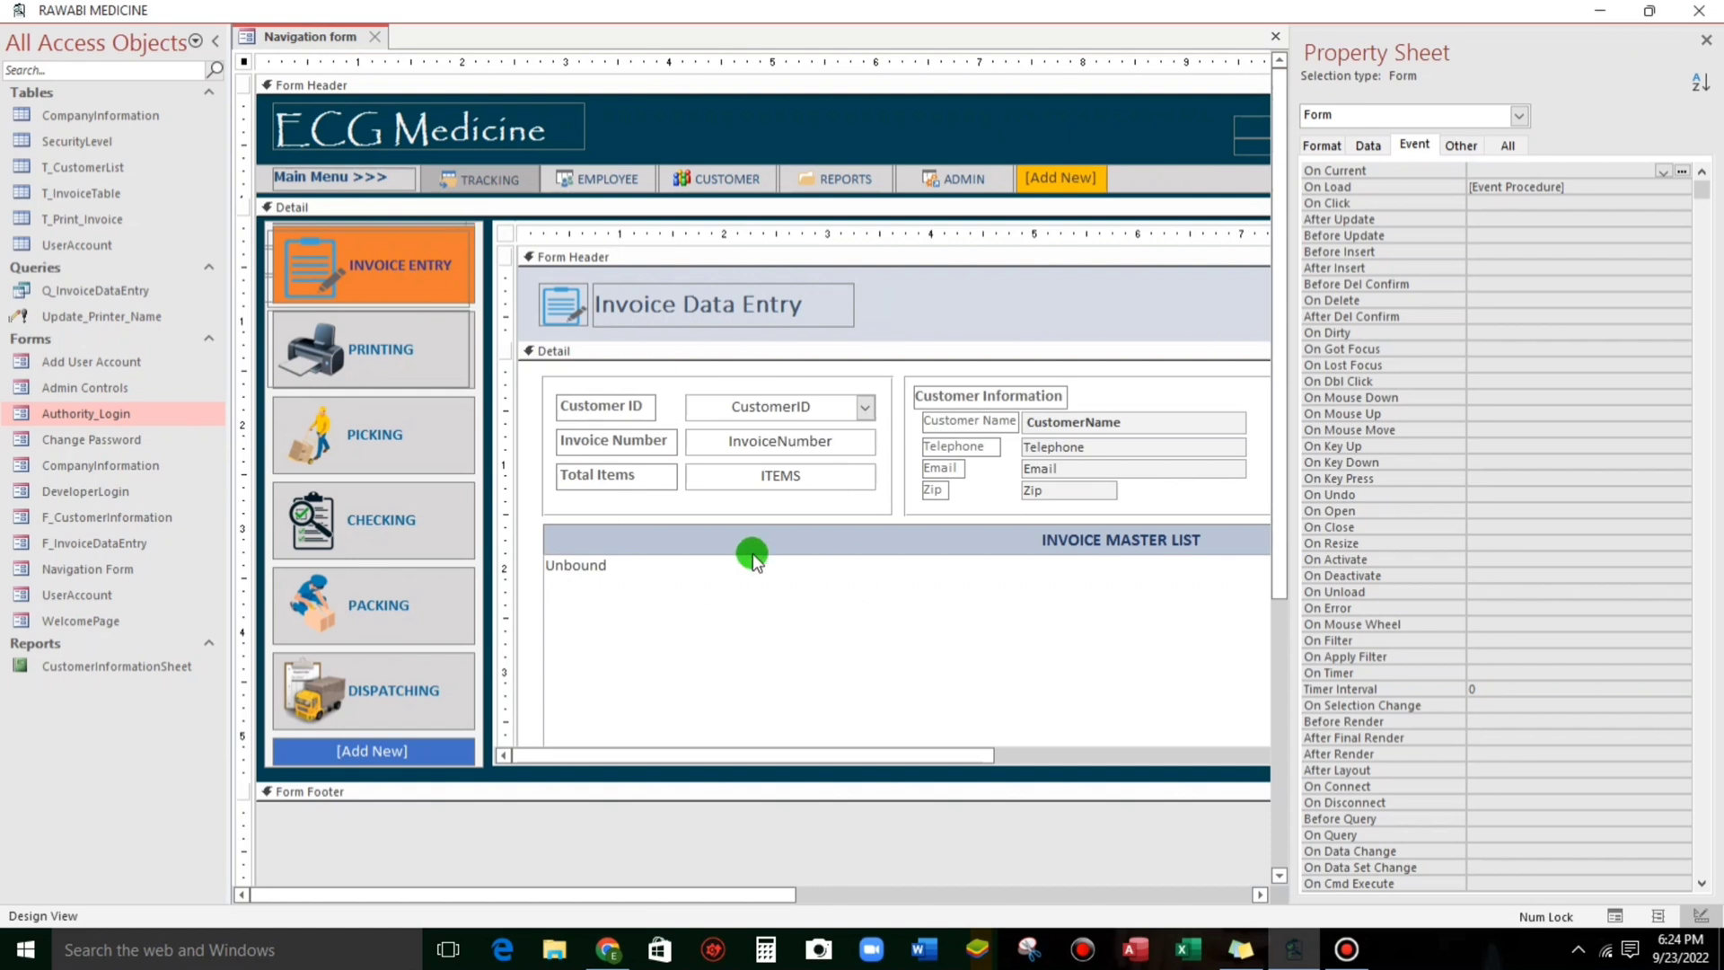
# - Confirm the invoice number text box is named InvoiceNumber in the Property Sheet's Other tab
pyautogui.click(741, 446)
pyautogui.click(741, 447)
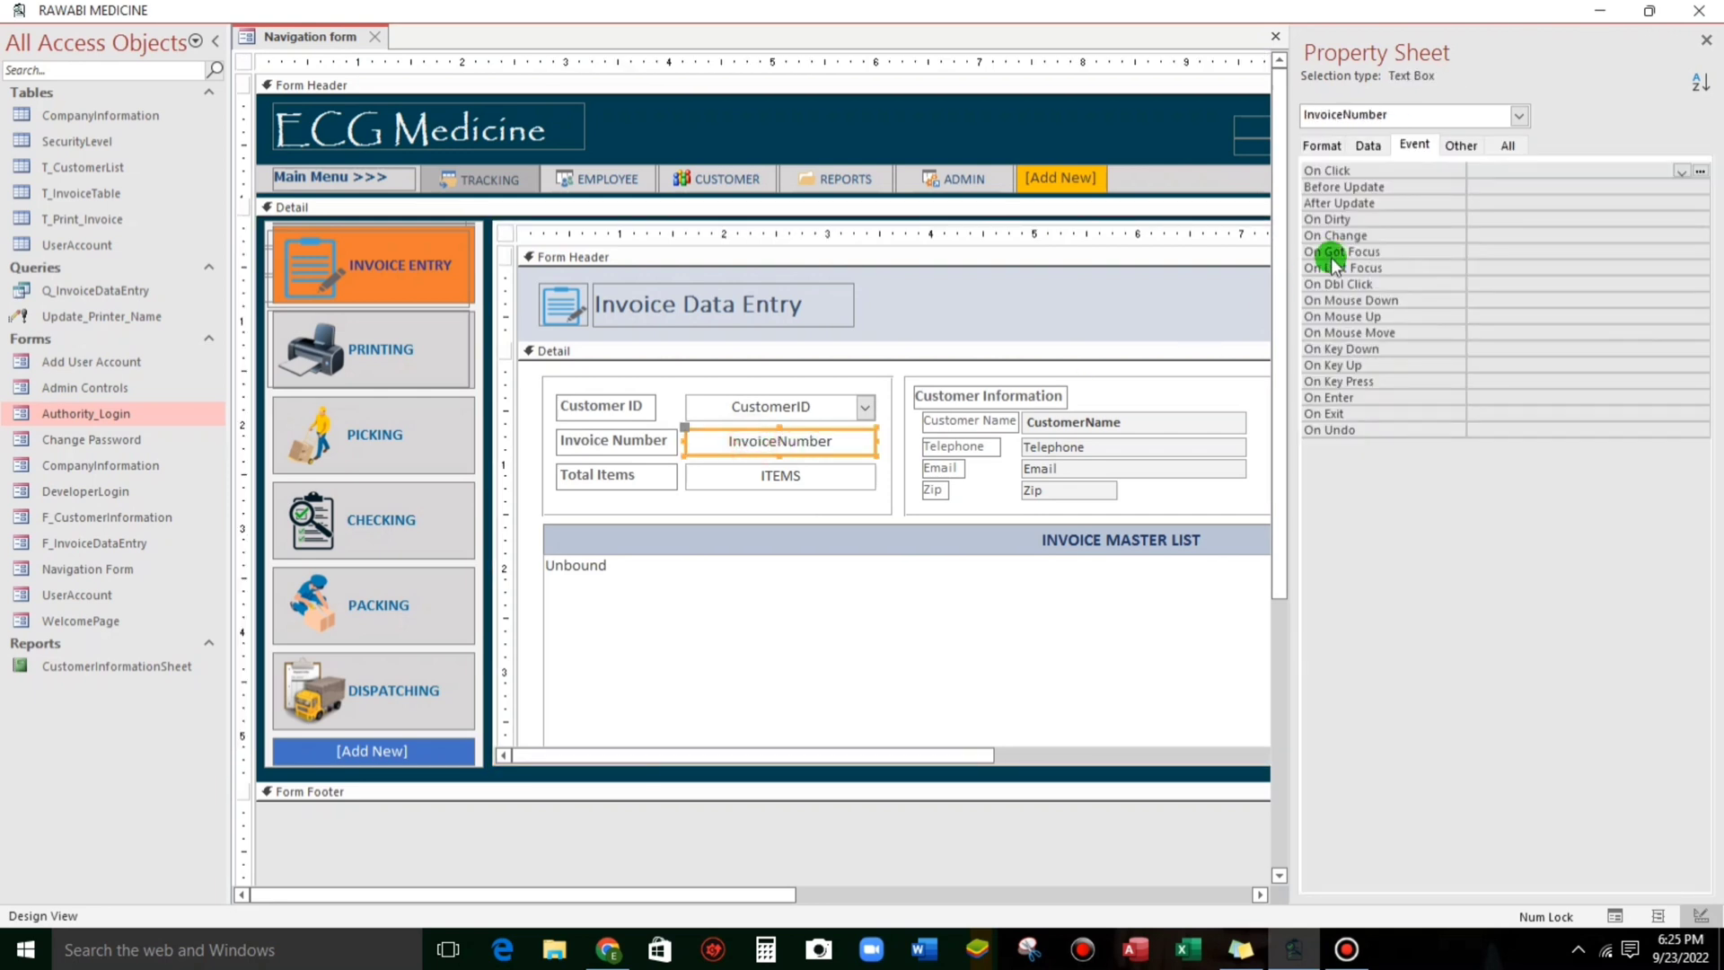
pyautogui.click(1460, 147)
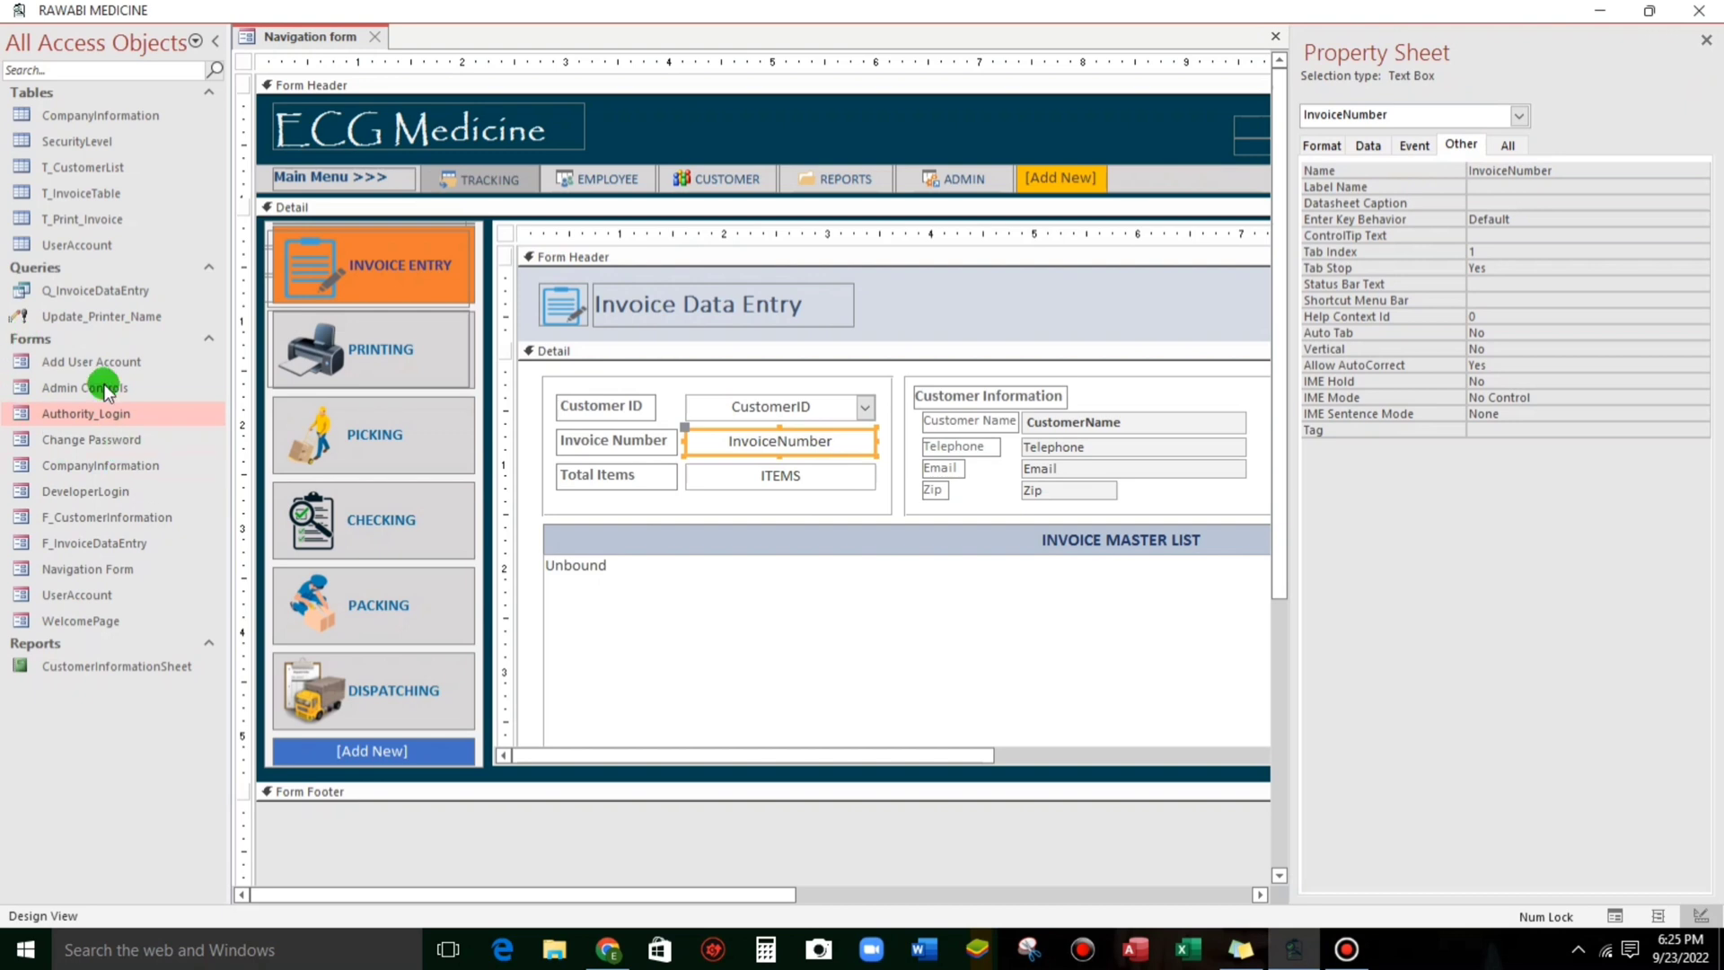
pyautogui.click(96, 320)
pyautogui.rightClick(96, 321)
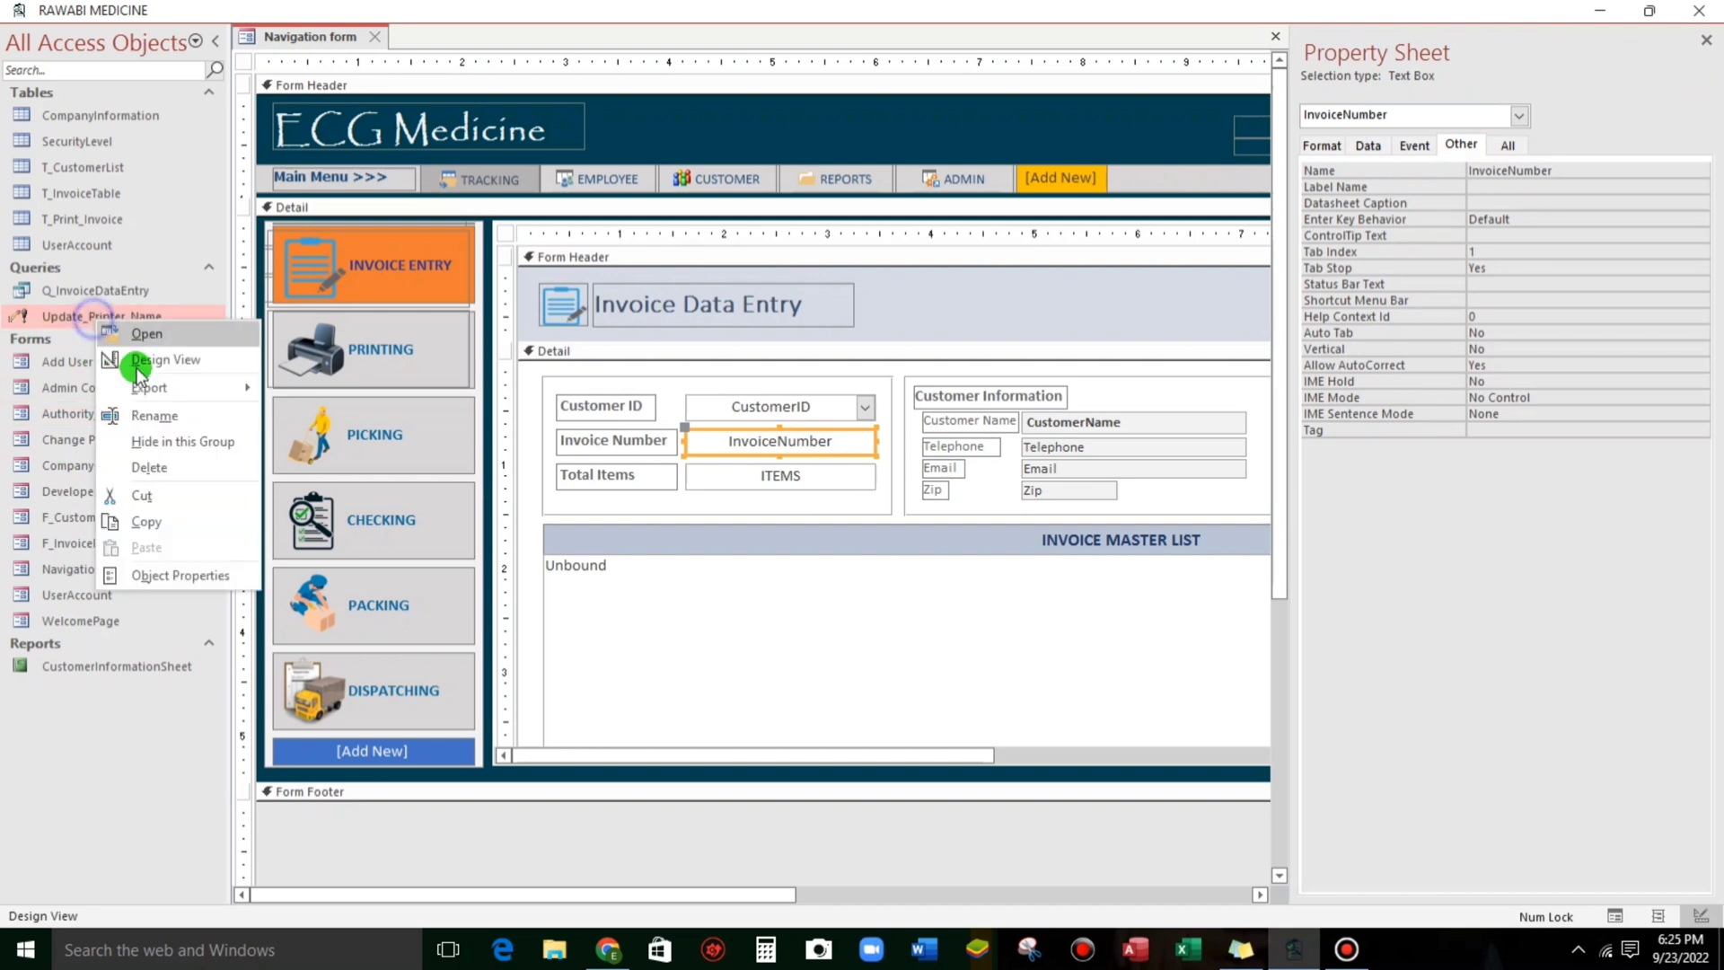
# - Open Update_Printer_Name in Design View and restore the hidden toolbar via the DeveloperLogin form
pyautogui.click(144, 362)
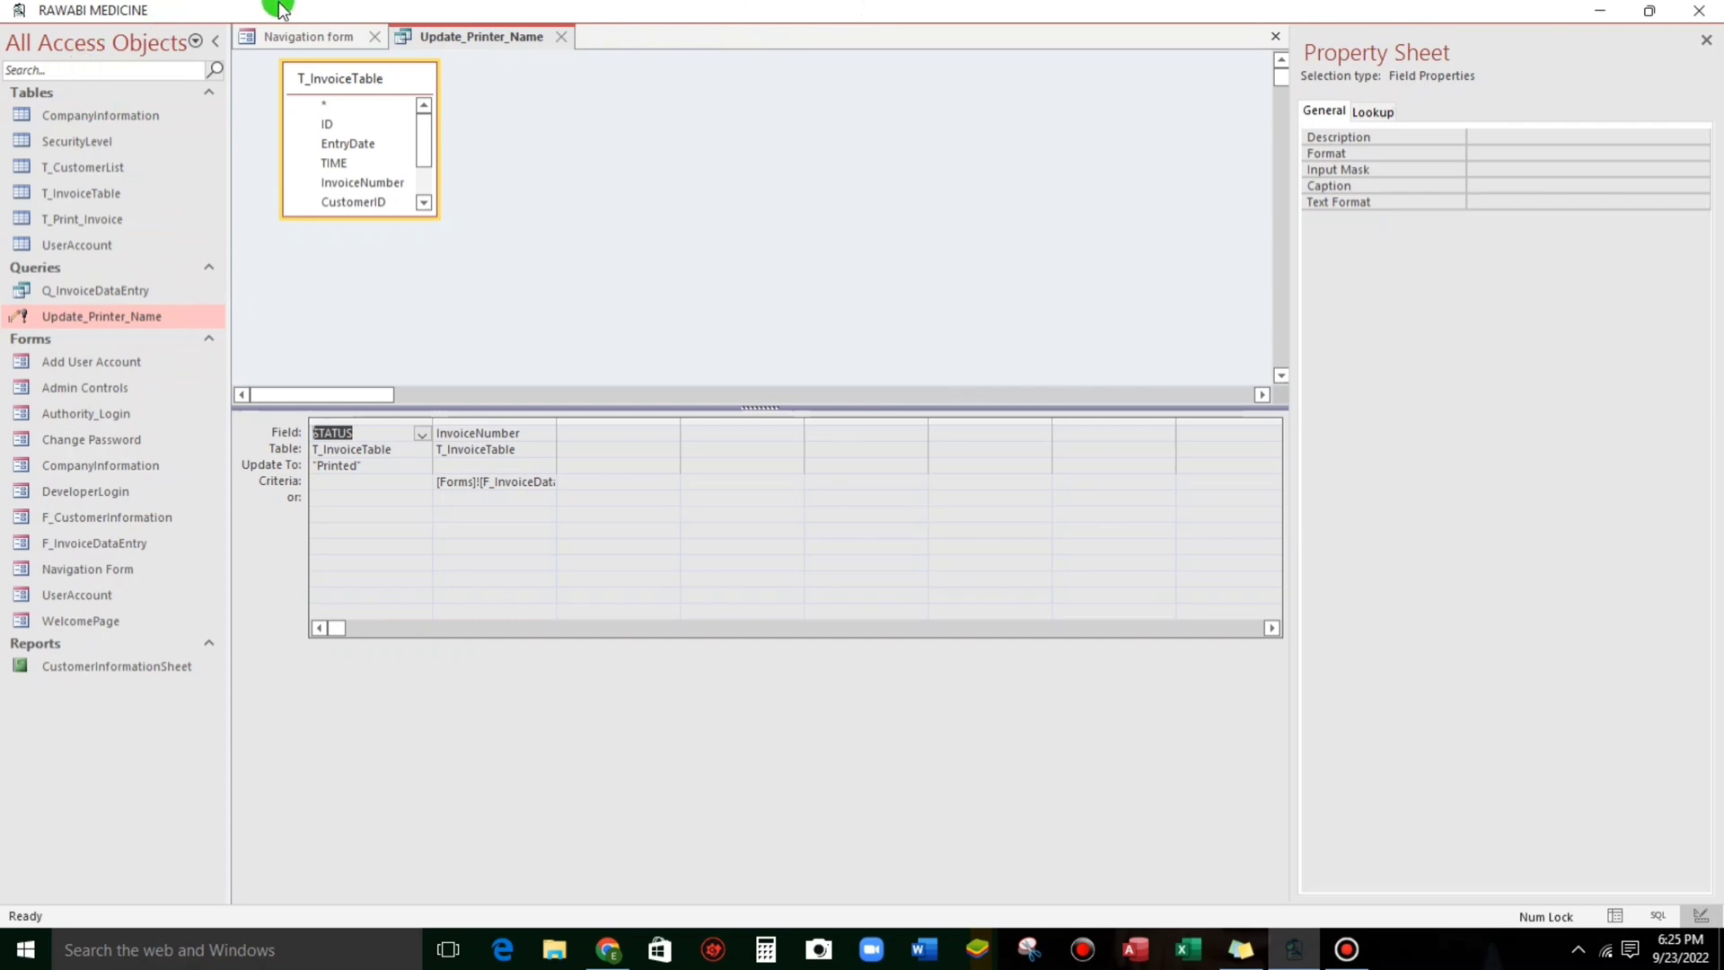
pyautogui.doubleClick(70, 492)
pyautogui.click(534, 341)
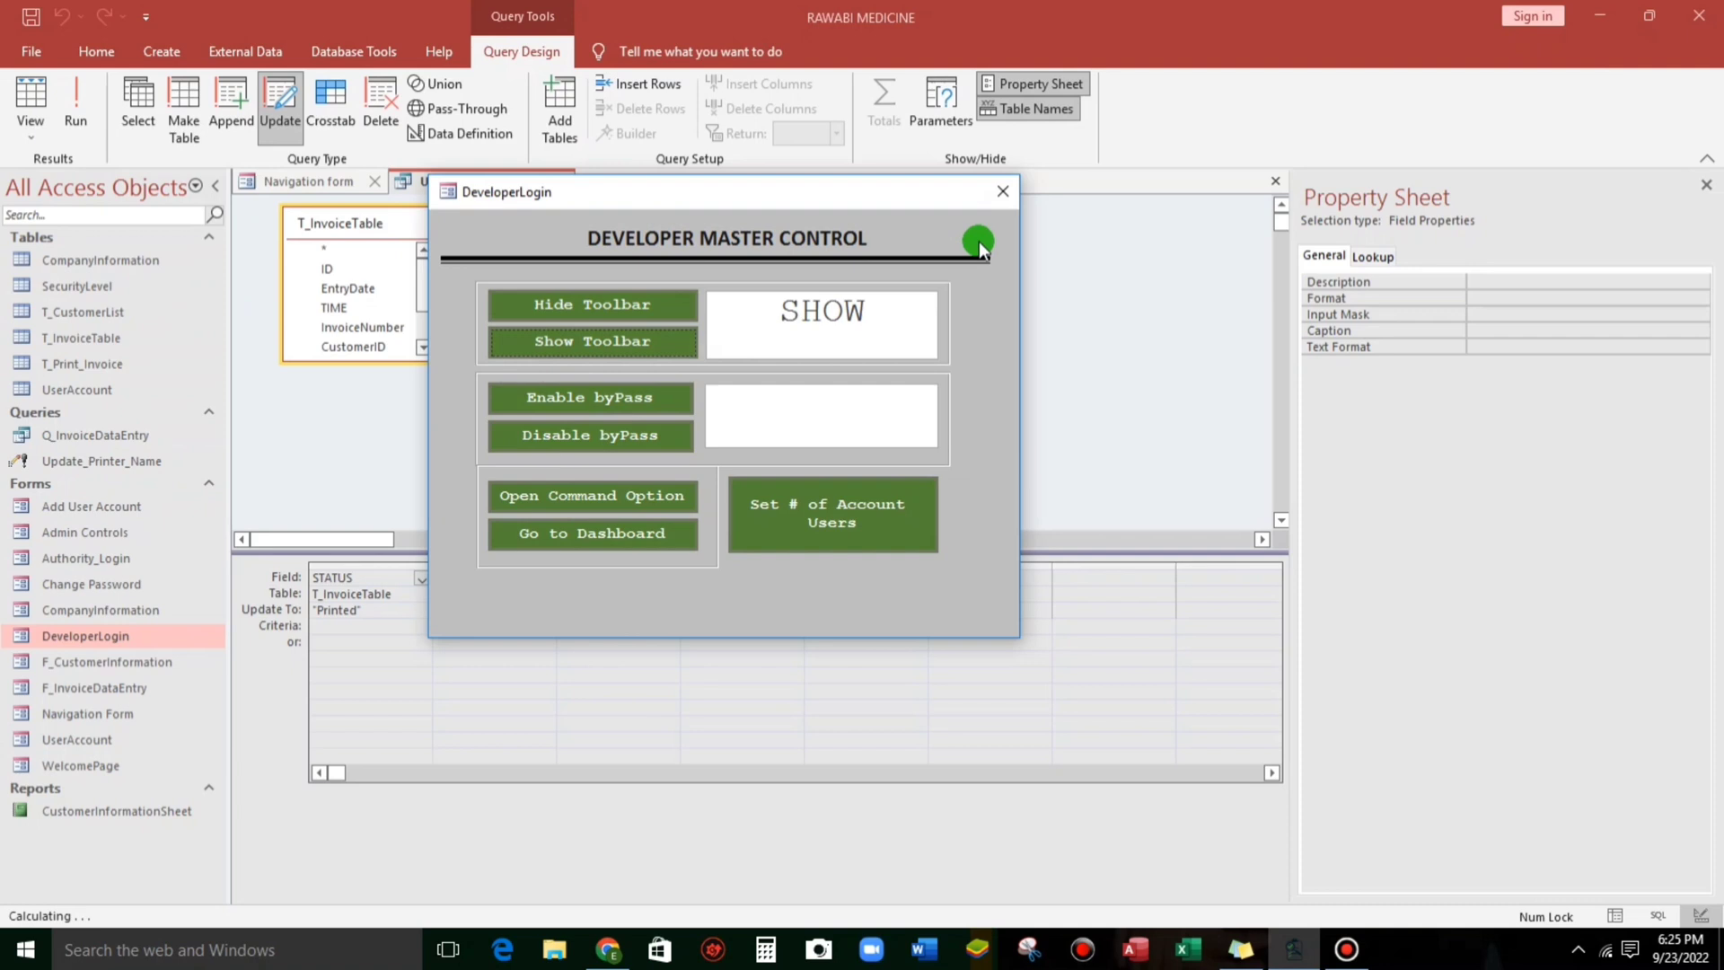
pyautogui.click(999, 193)
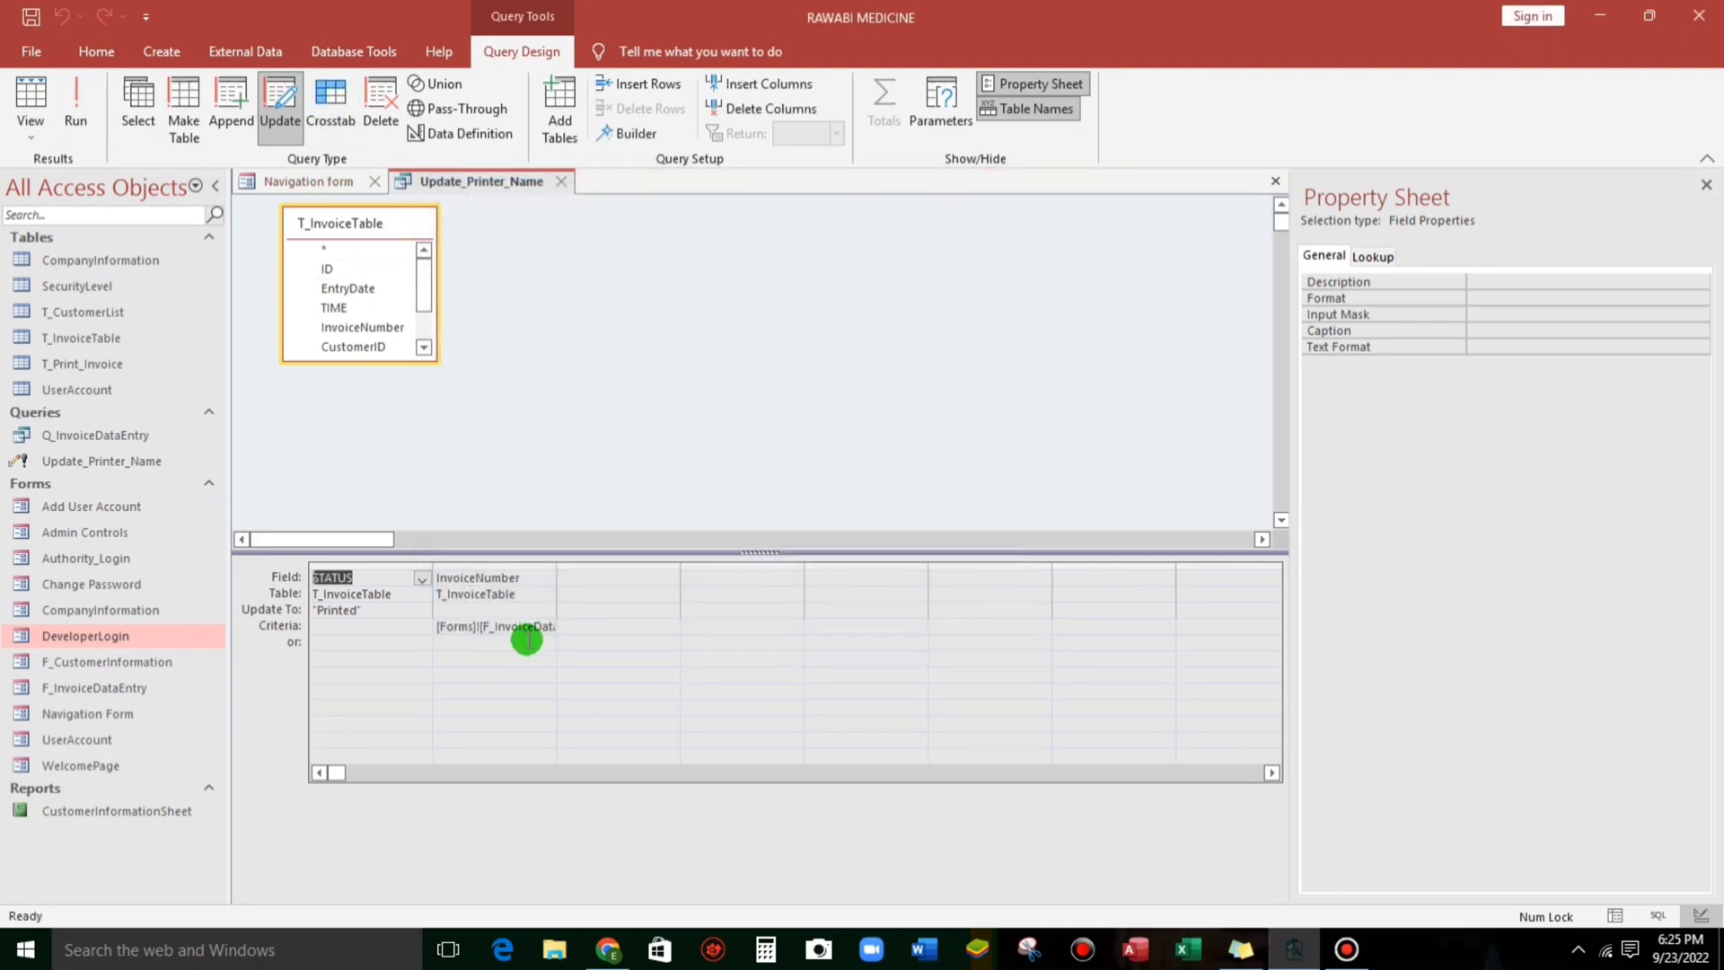
# - Widen the InvoiceNumber column and delete its old Criteria expression
pyautogui.moveTo(557, 562); pyautogui.dragTo(912, 574)
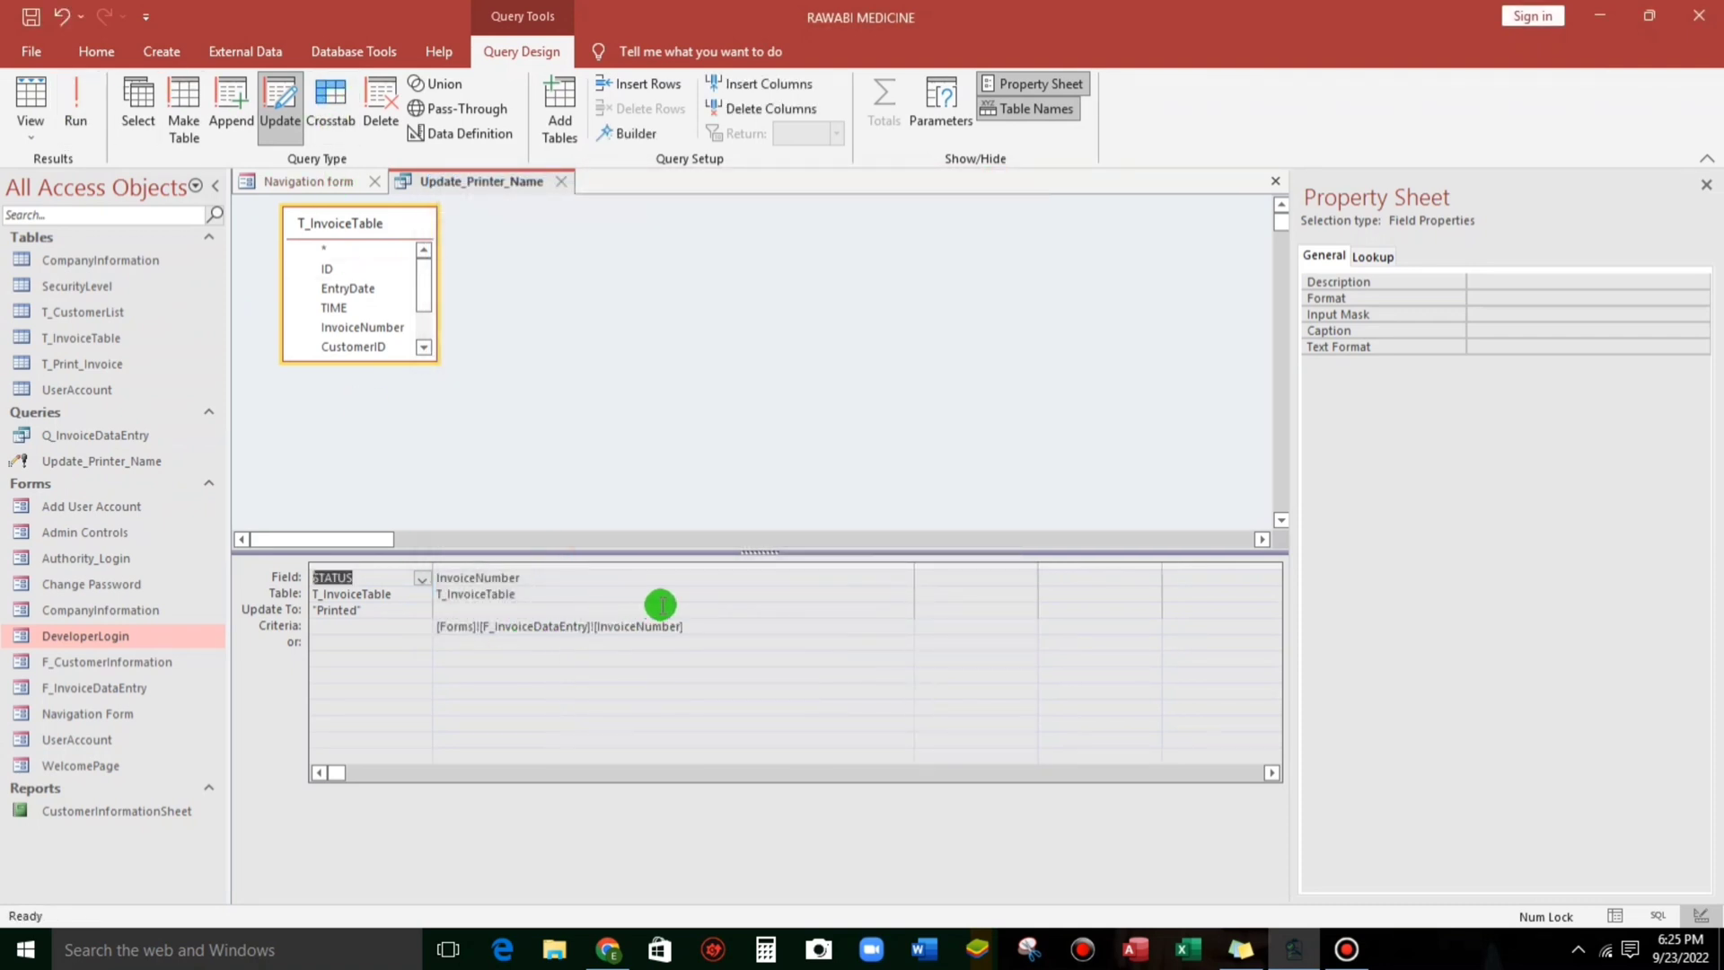
pyautogui.moveTo(697, 626); pyautogui.dragTo(429, 634)
pyautogui.click(417, 633)
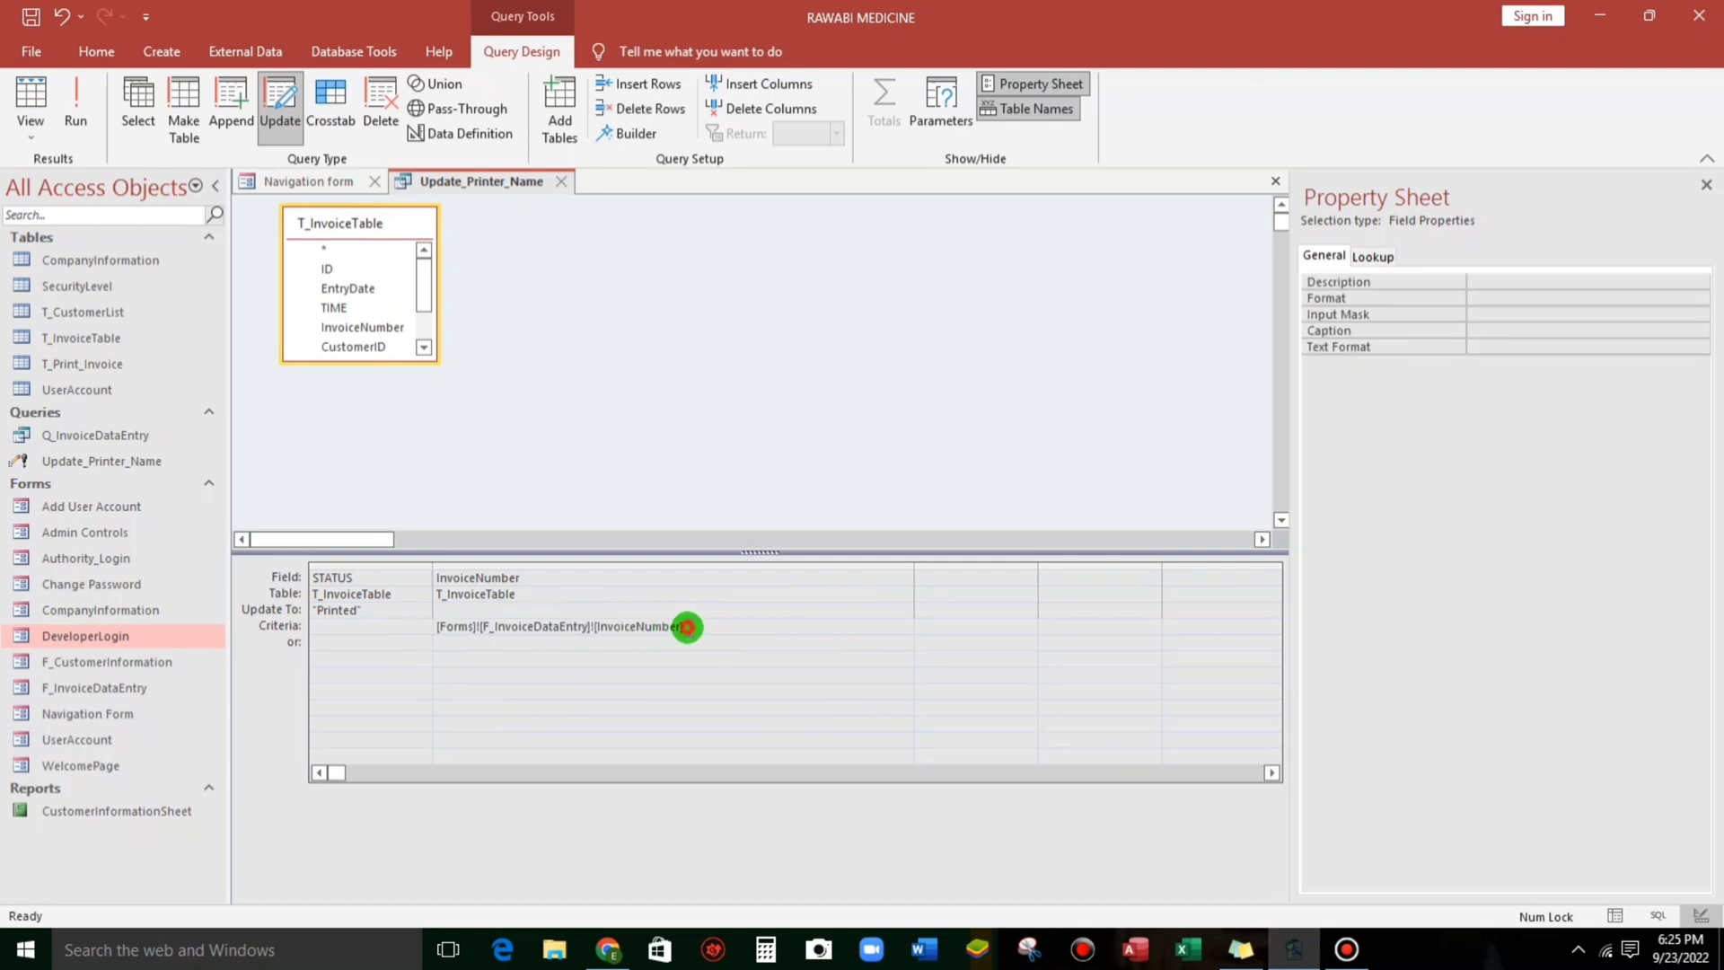
pyautogui.moveTo(687, 627); pyautogui.dragTo(418, 629)
pyautogui.press('Delete')
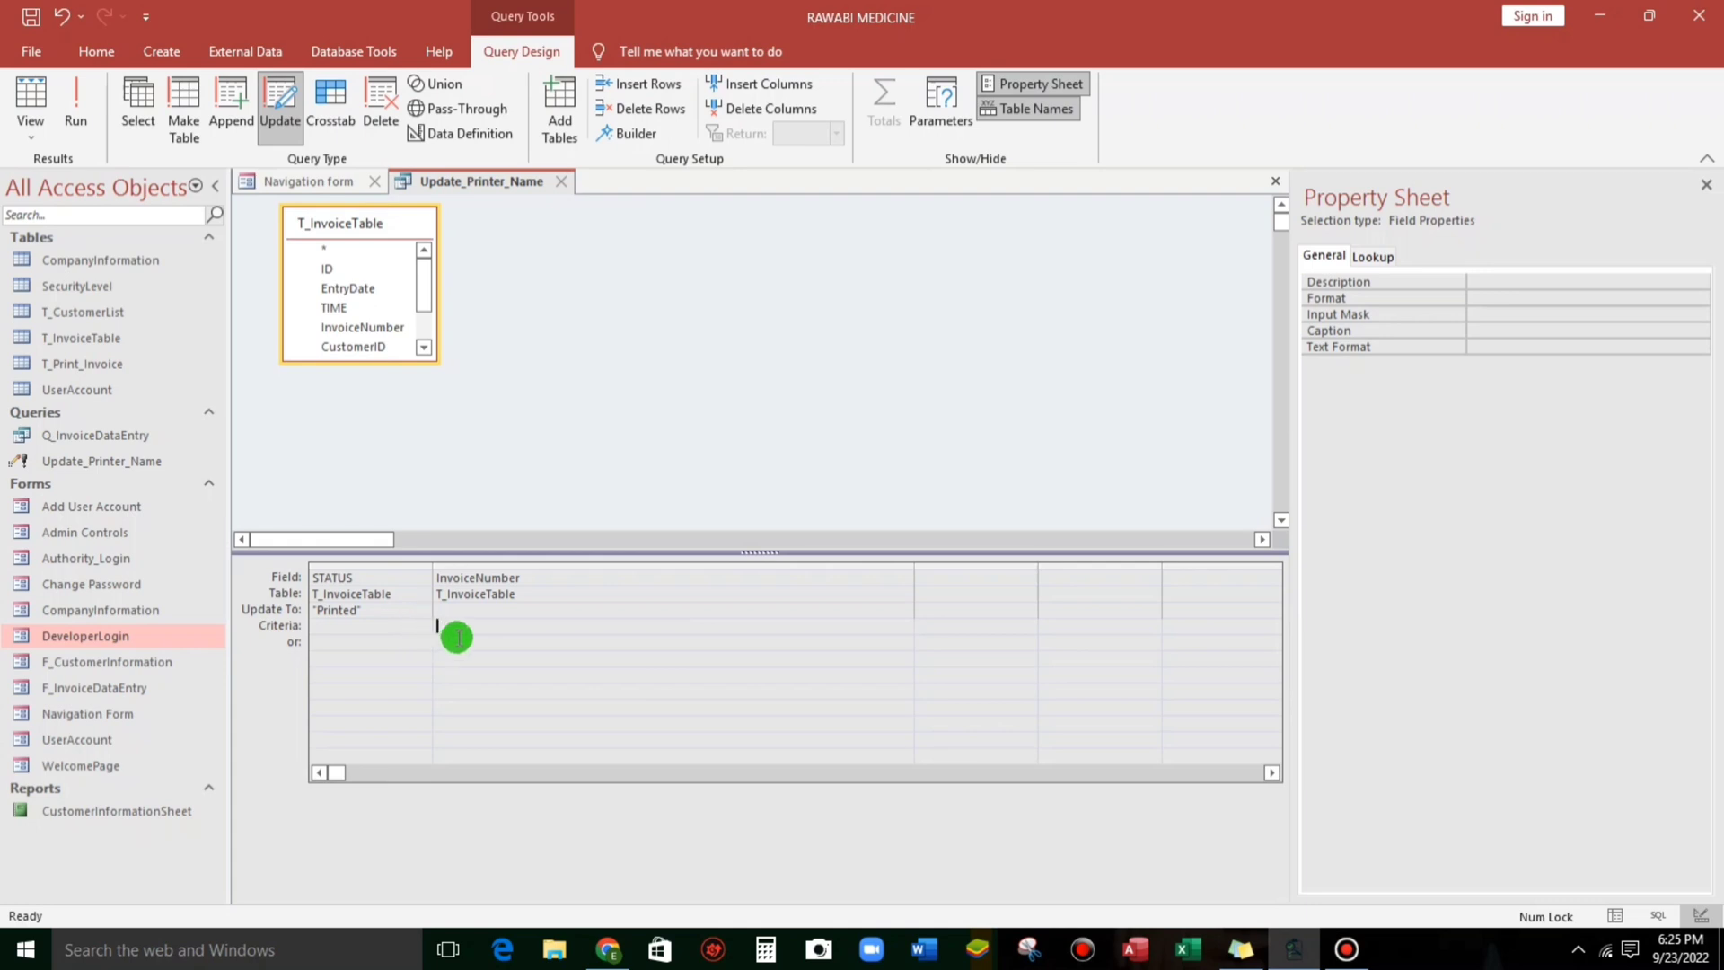
# - In Expression Builder, insert InvoiceNumber from Loaded Forms > Navigation Form > F_InvoiceDataEntry as the criterion
pyautogui.click(634, 134)
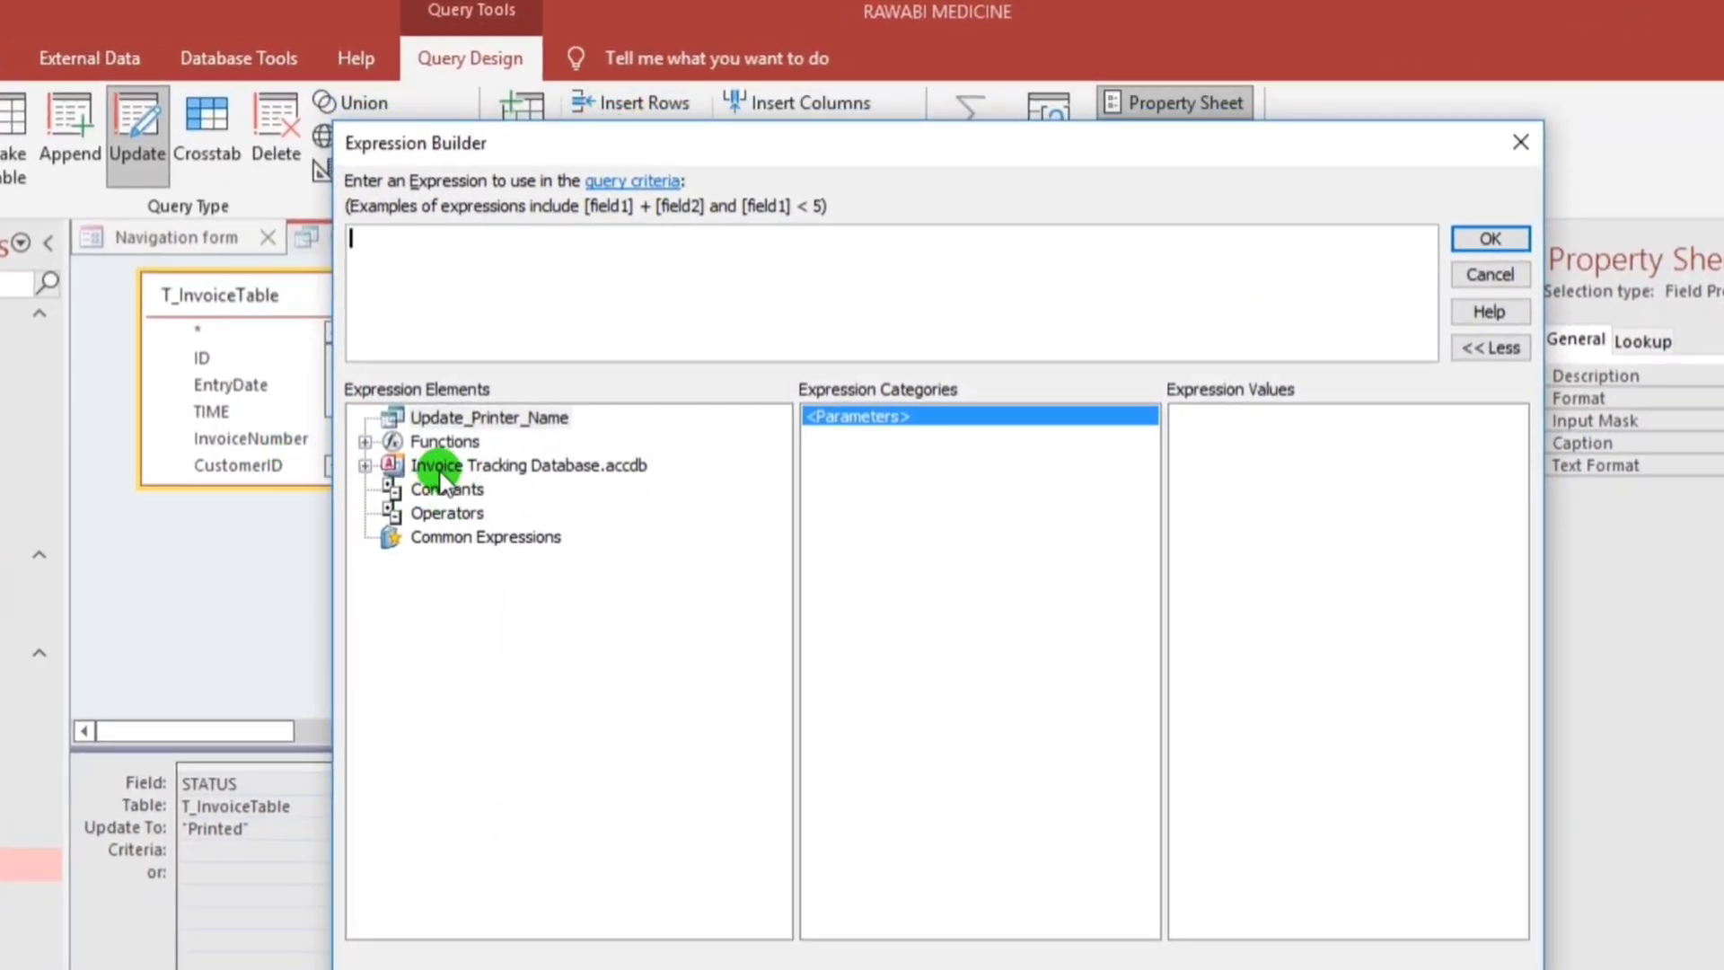
pyautogui.doubleClick(439, 467)
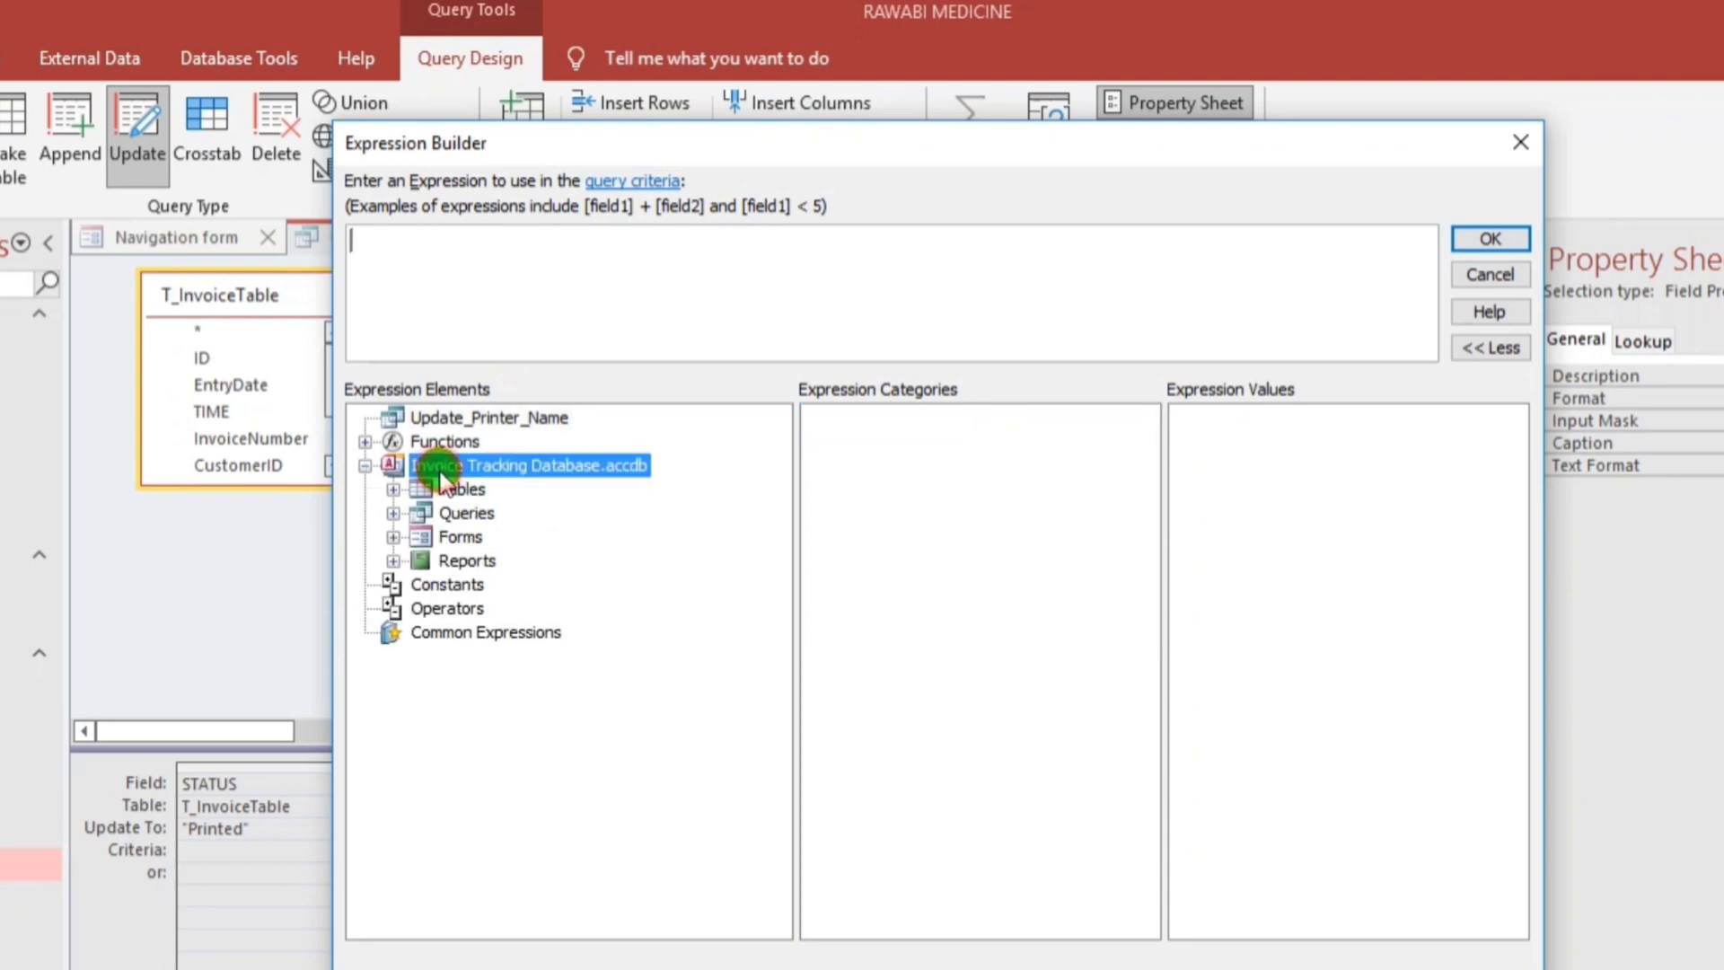
pyautogui.doubleClick(445, 537)
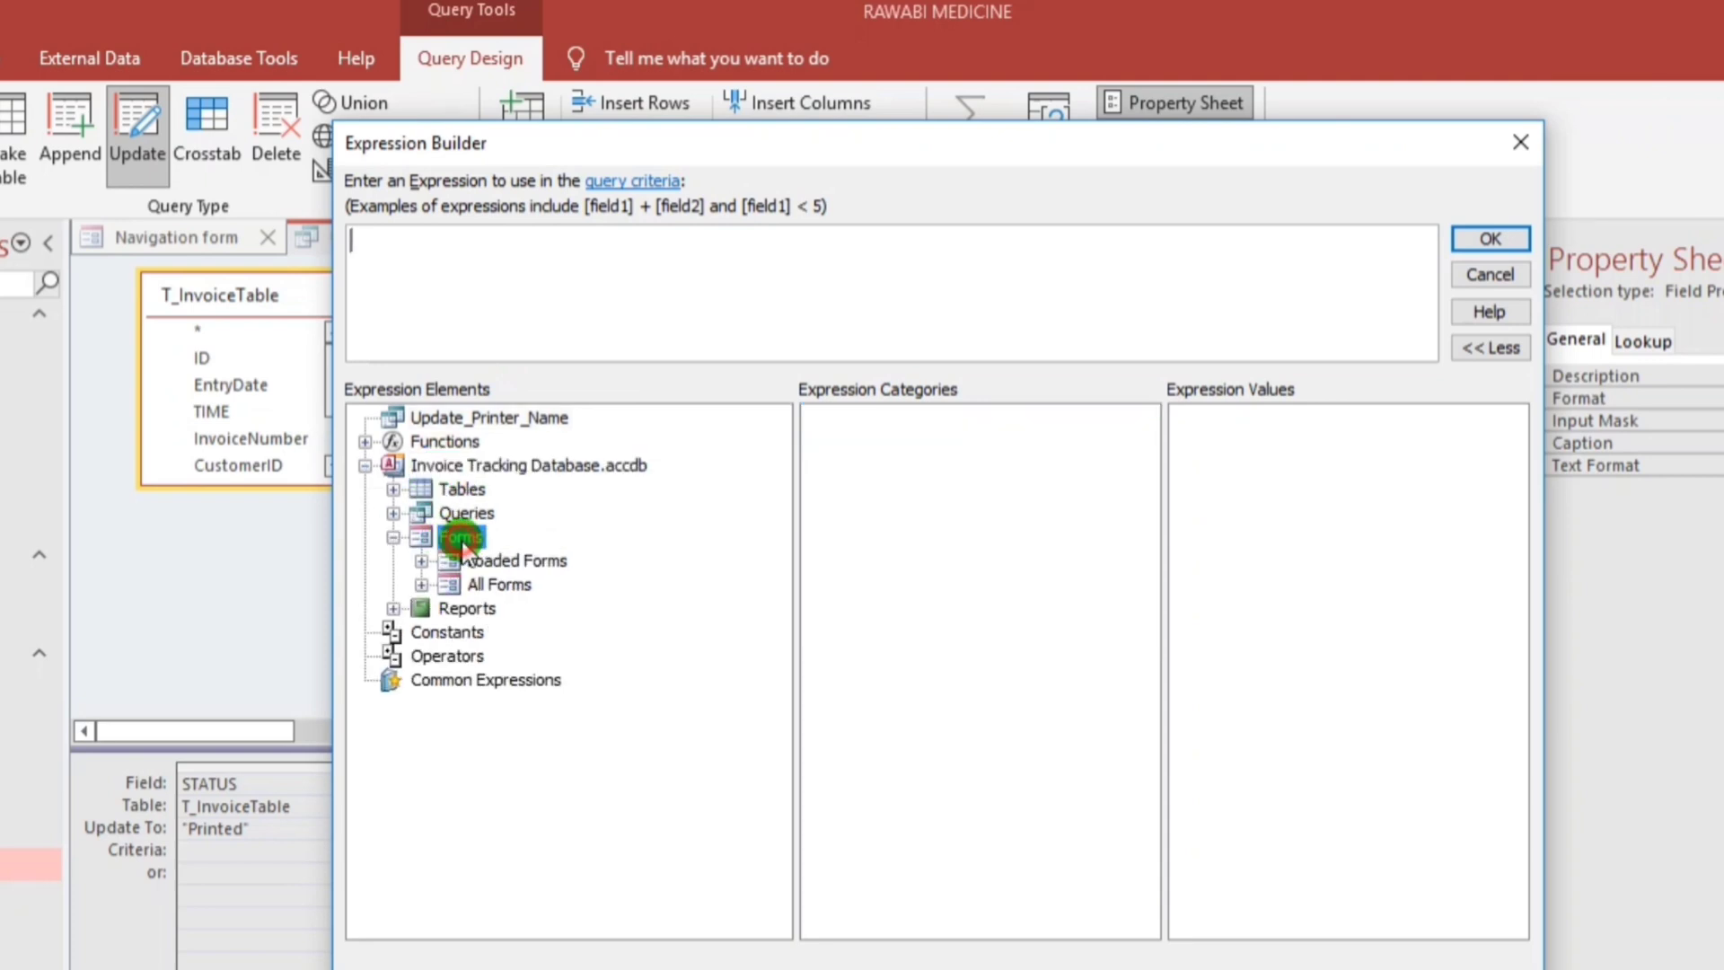
pyautogui.moveTo(653, 160); pyautogui.dragTo(777, 333)
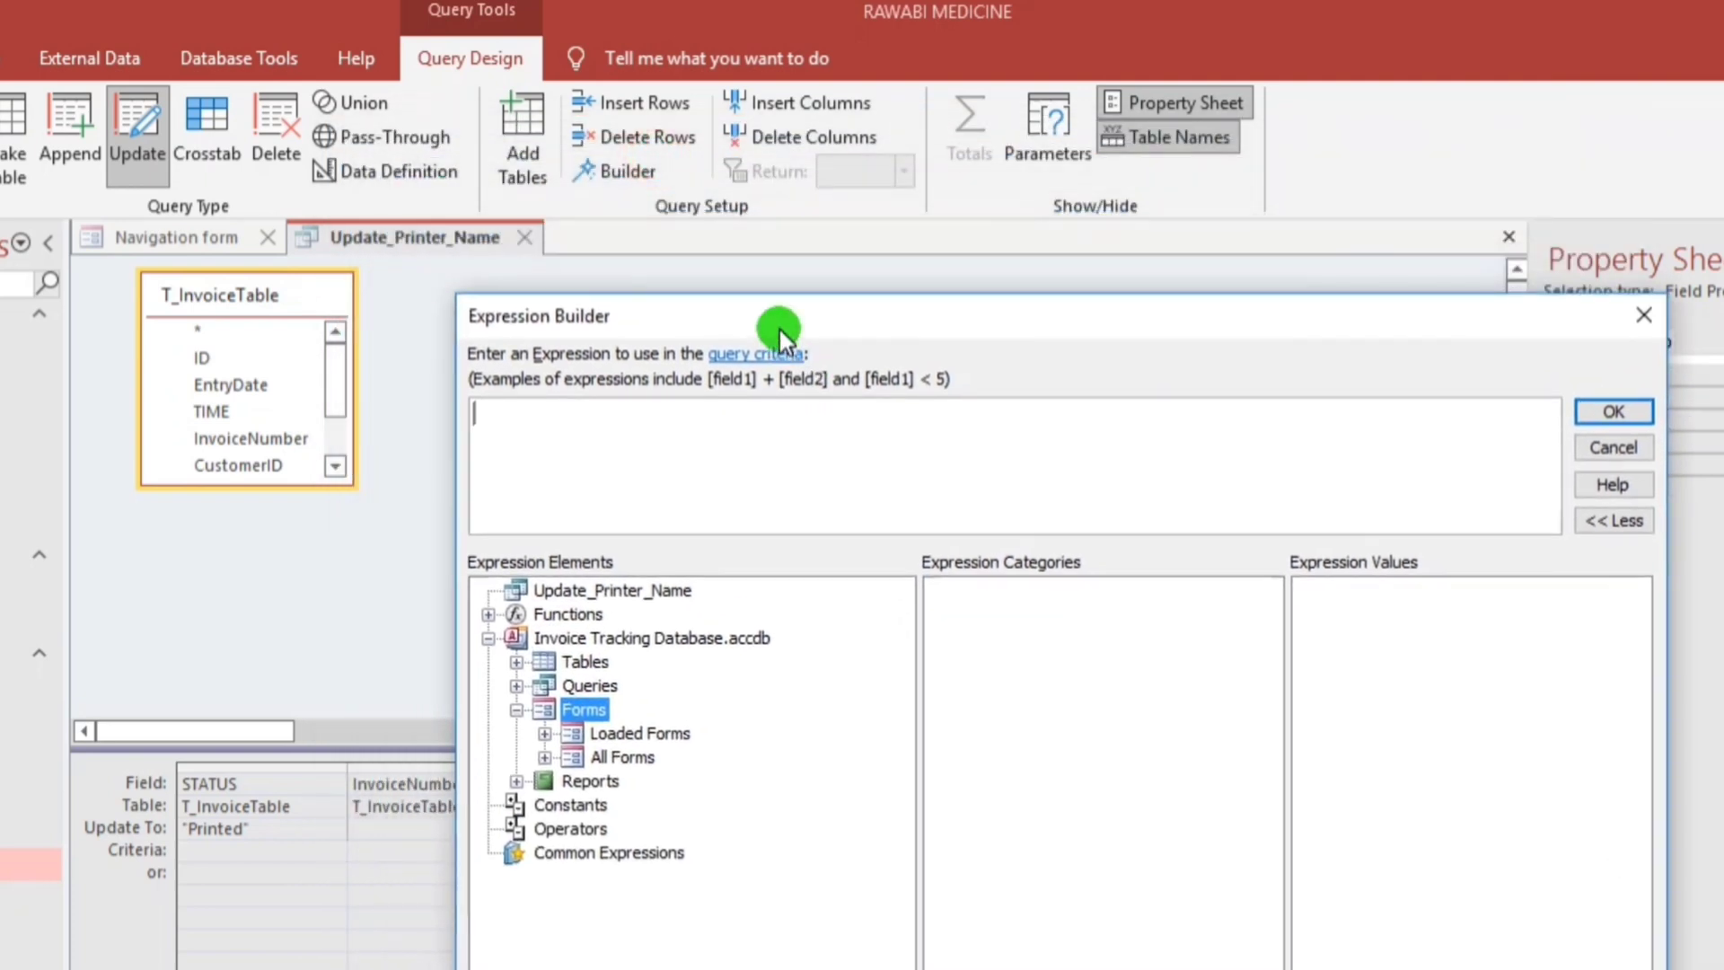
pyautogui.doubleClick(606, 738)
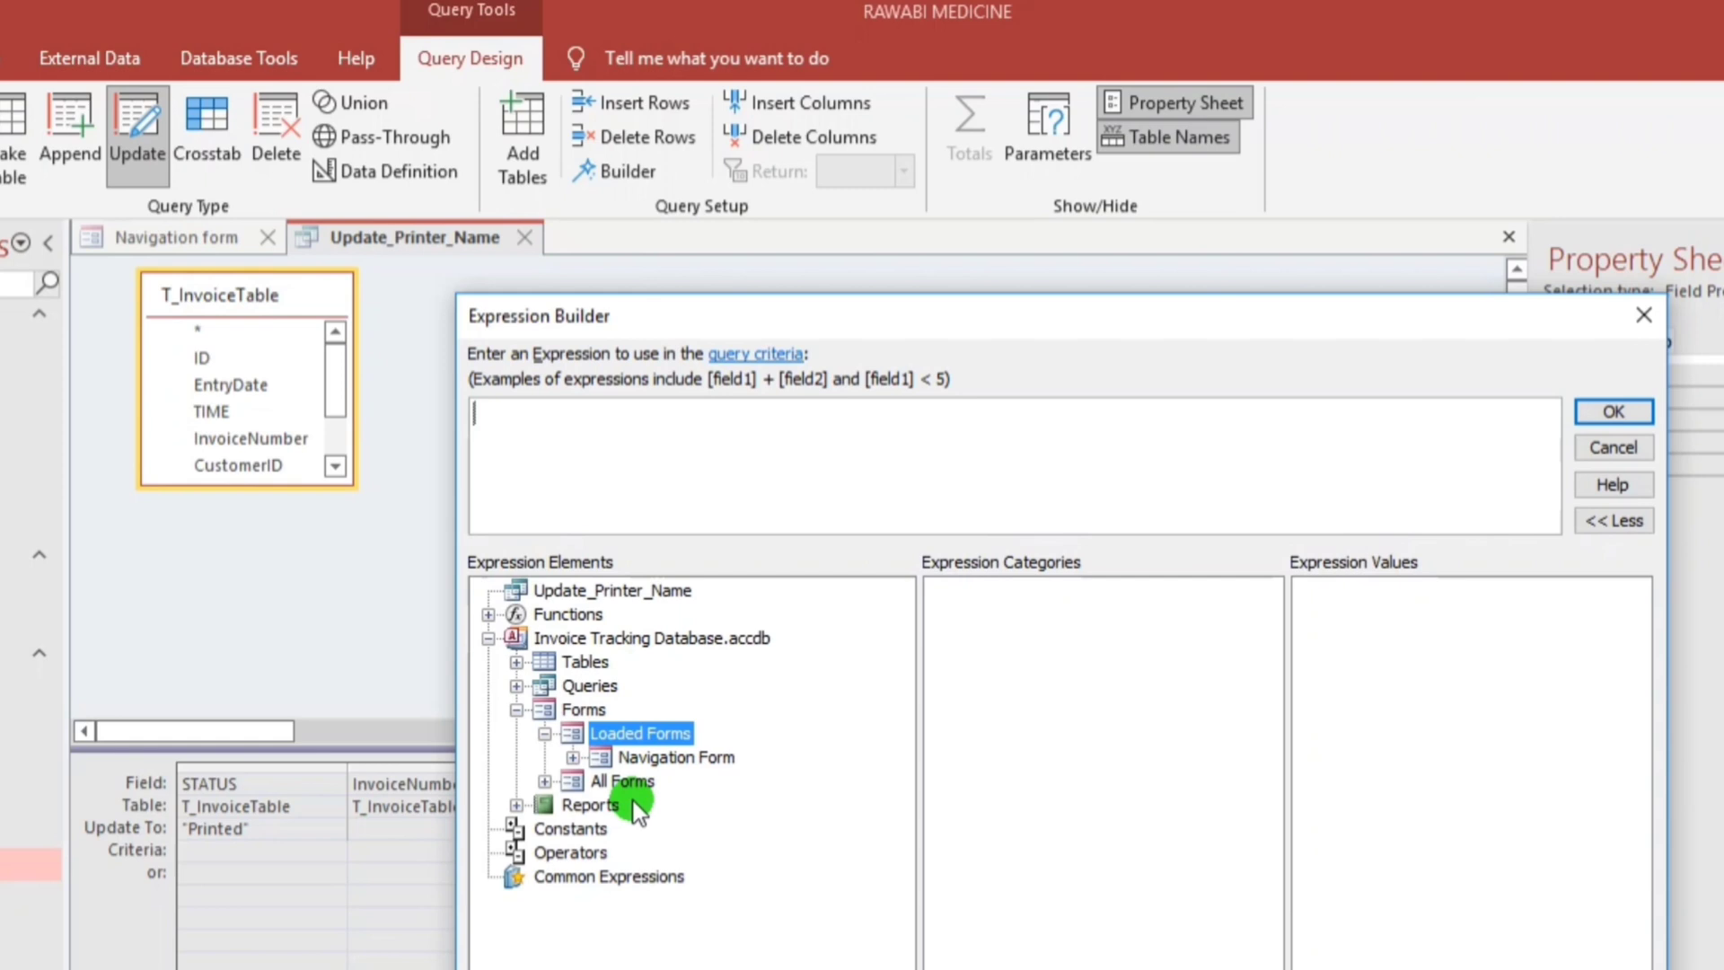
pyautogui.doubleClick(645, 762)
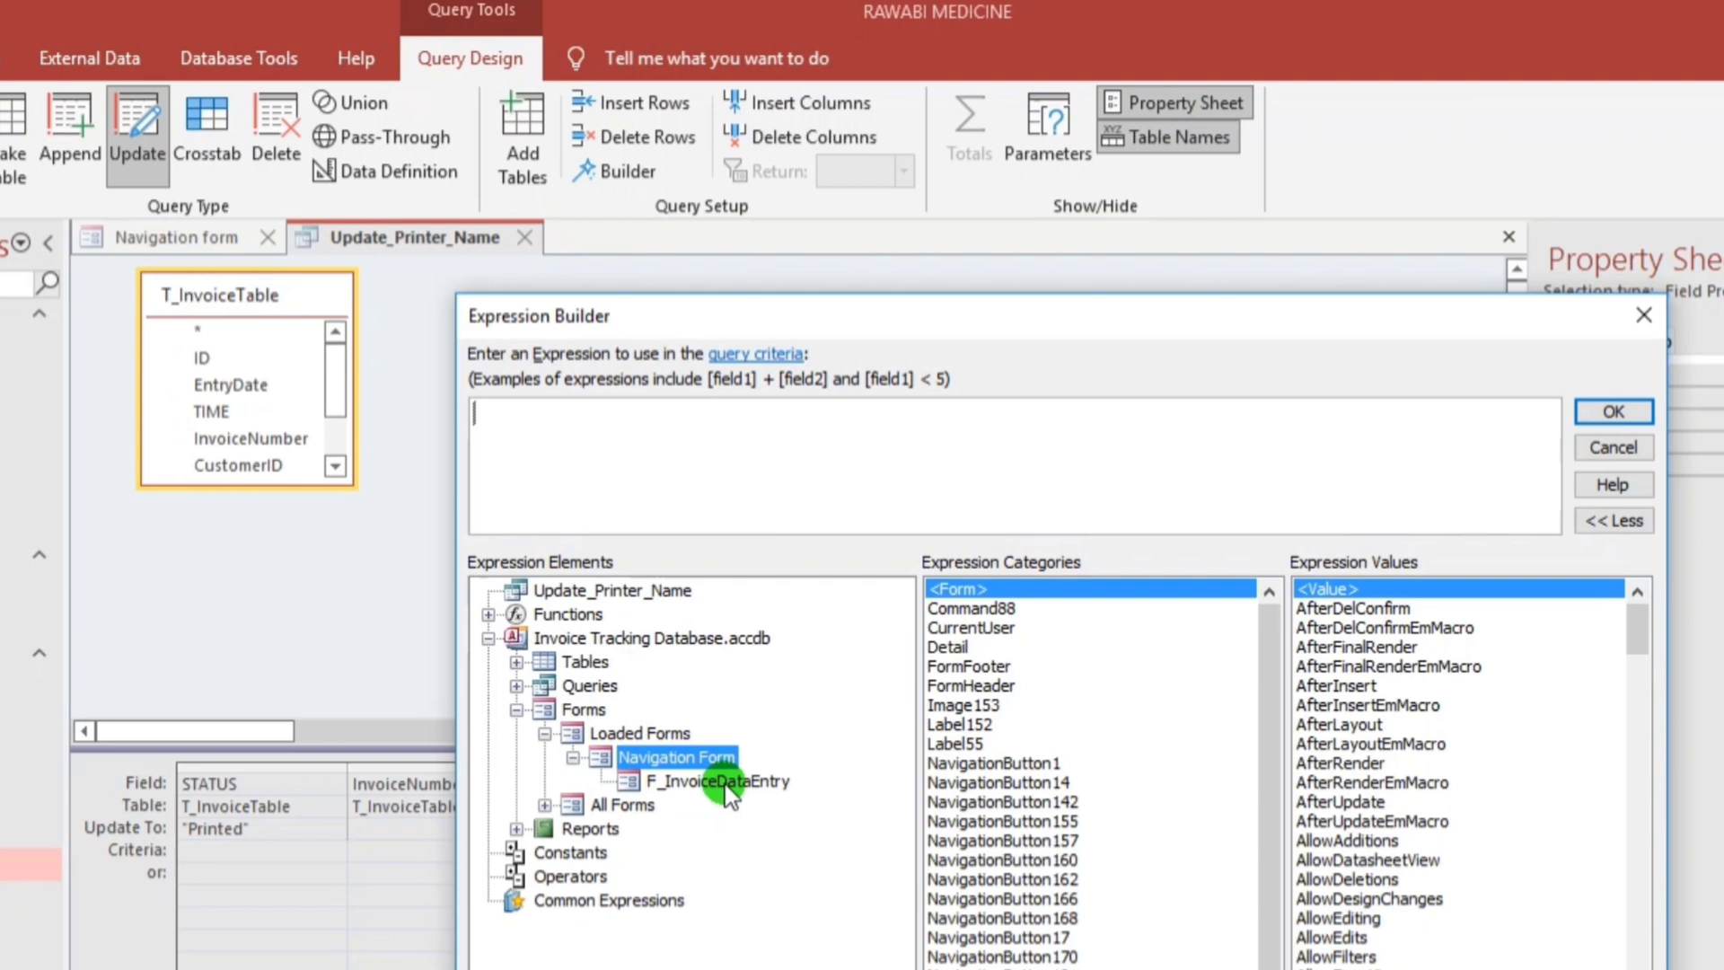
pyautogui.click(724, 783)
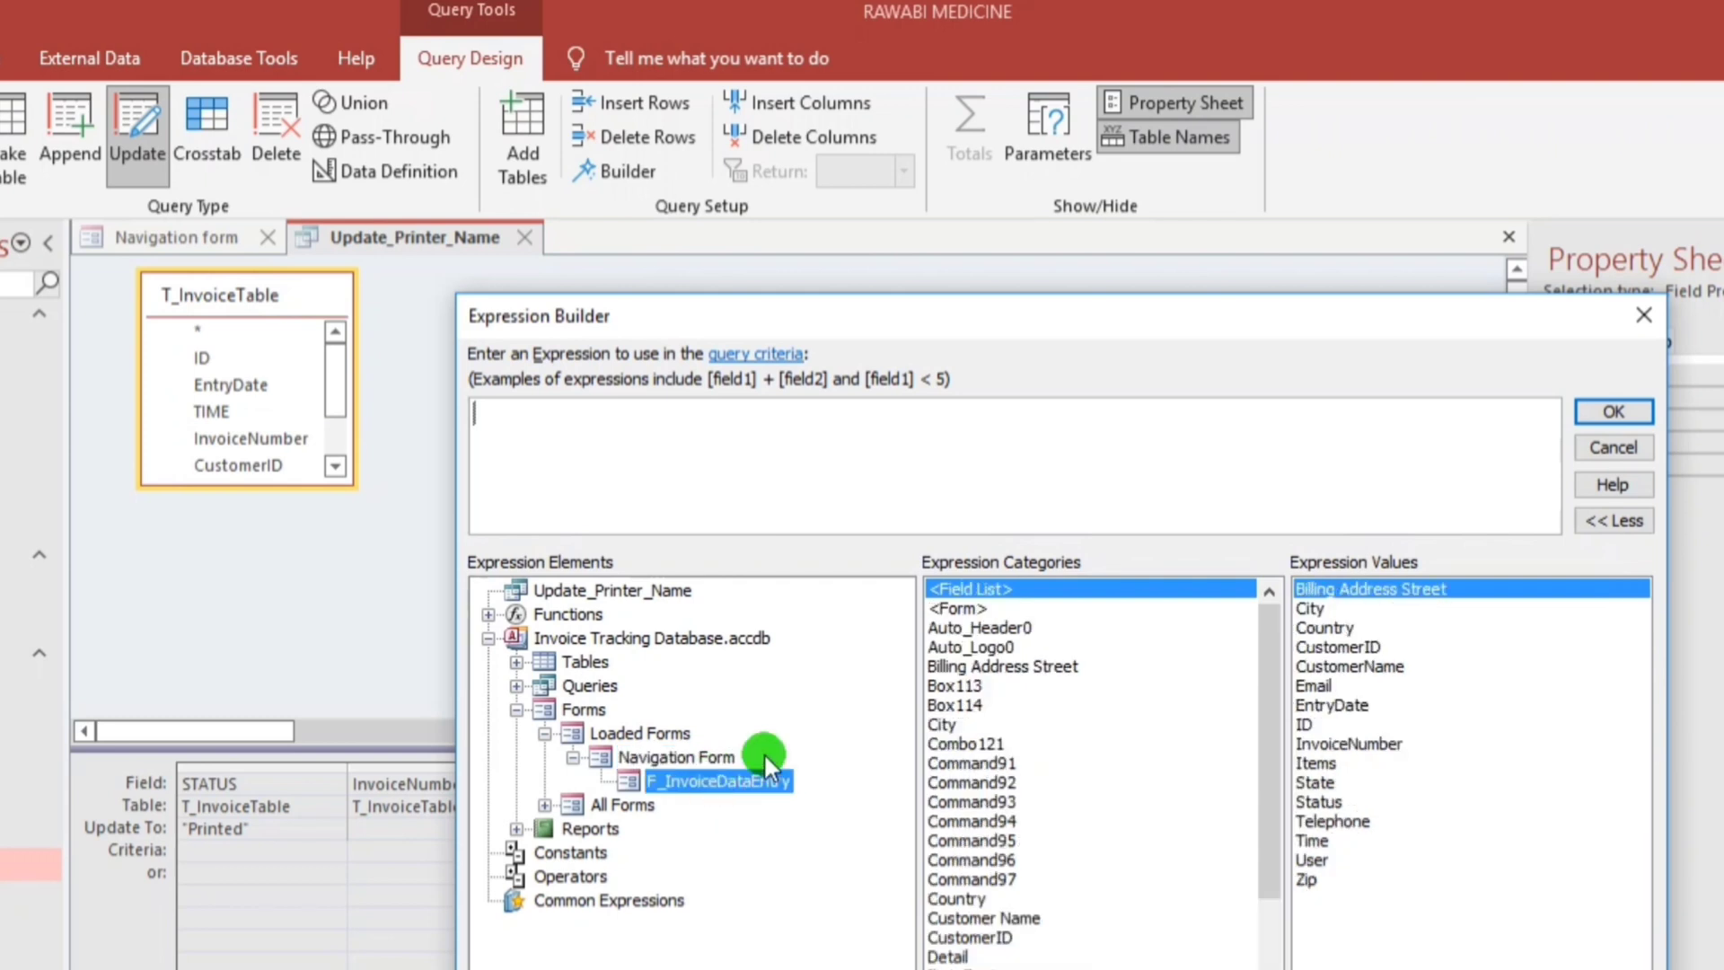
pyautogui.moveTo(1269, 669); pyautogui.dragTo(1270, 774)
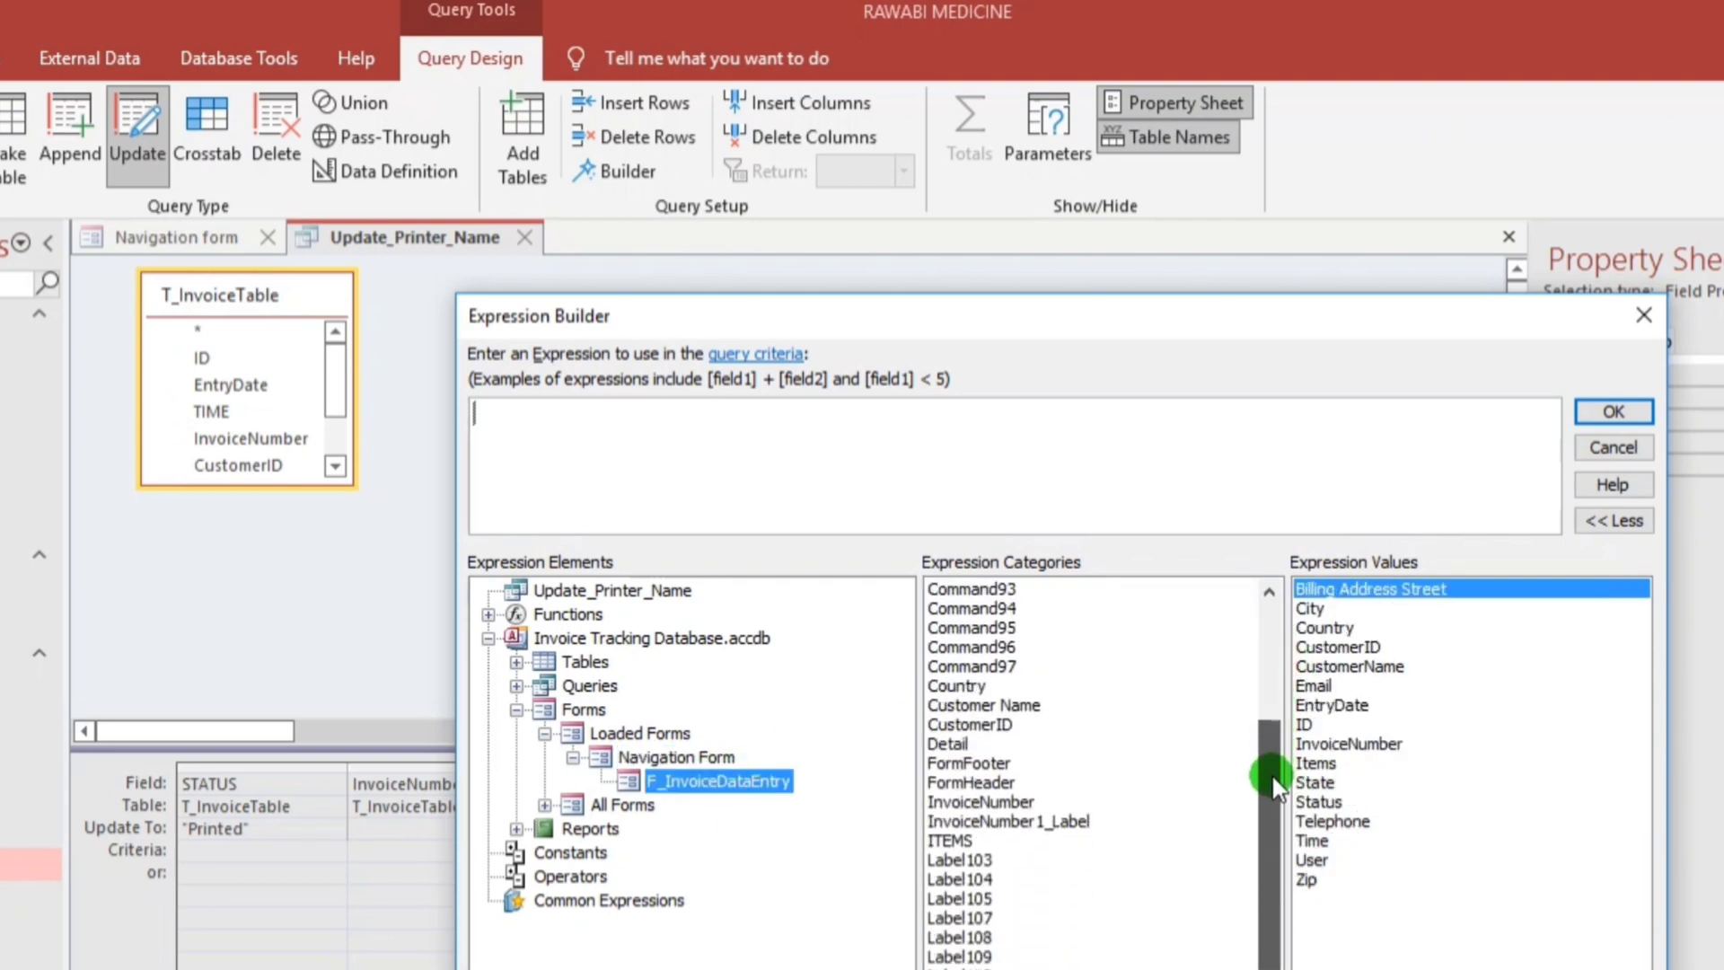
pyautogui.doubleClick(959, 803)
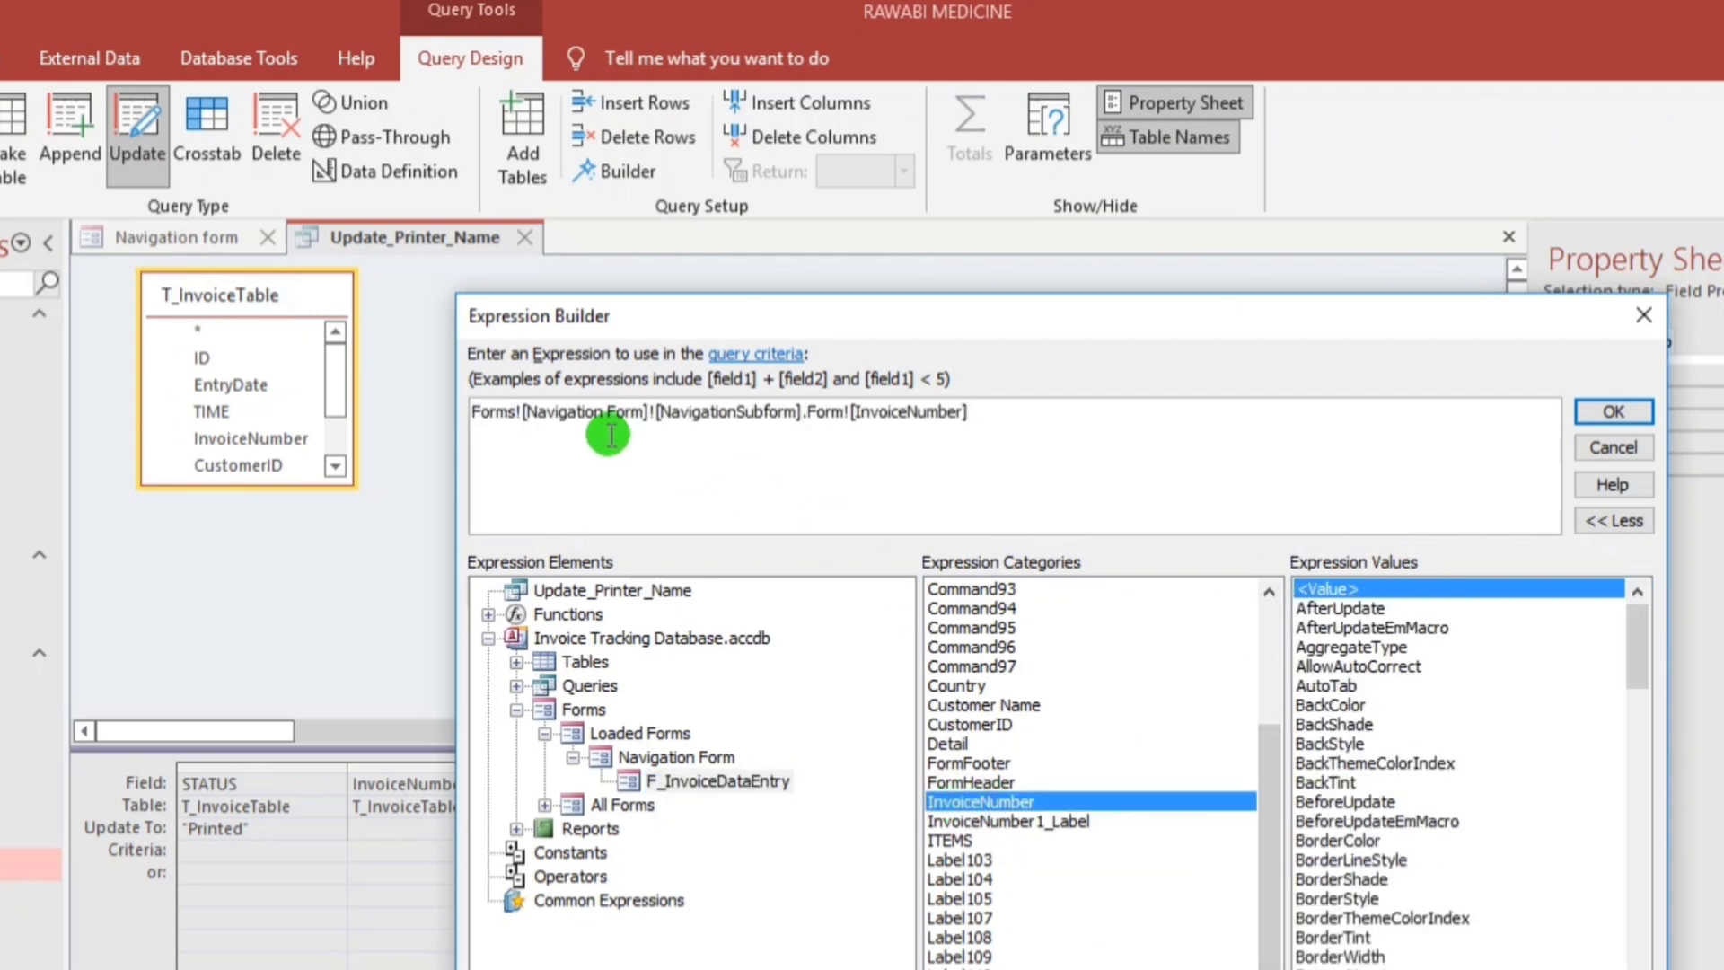
pyautogui.click(628, 490)
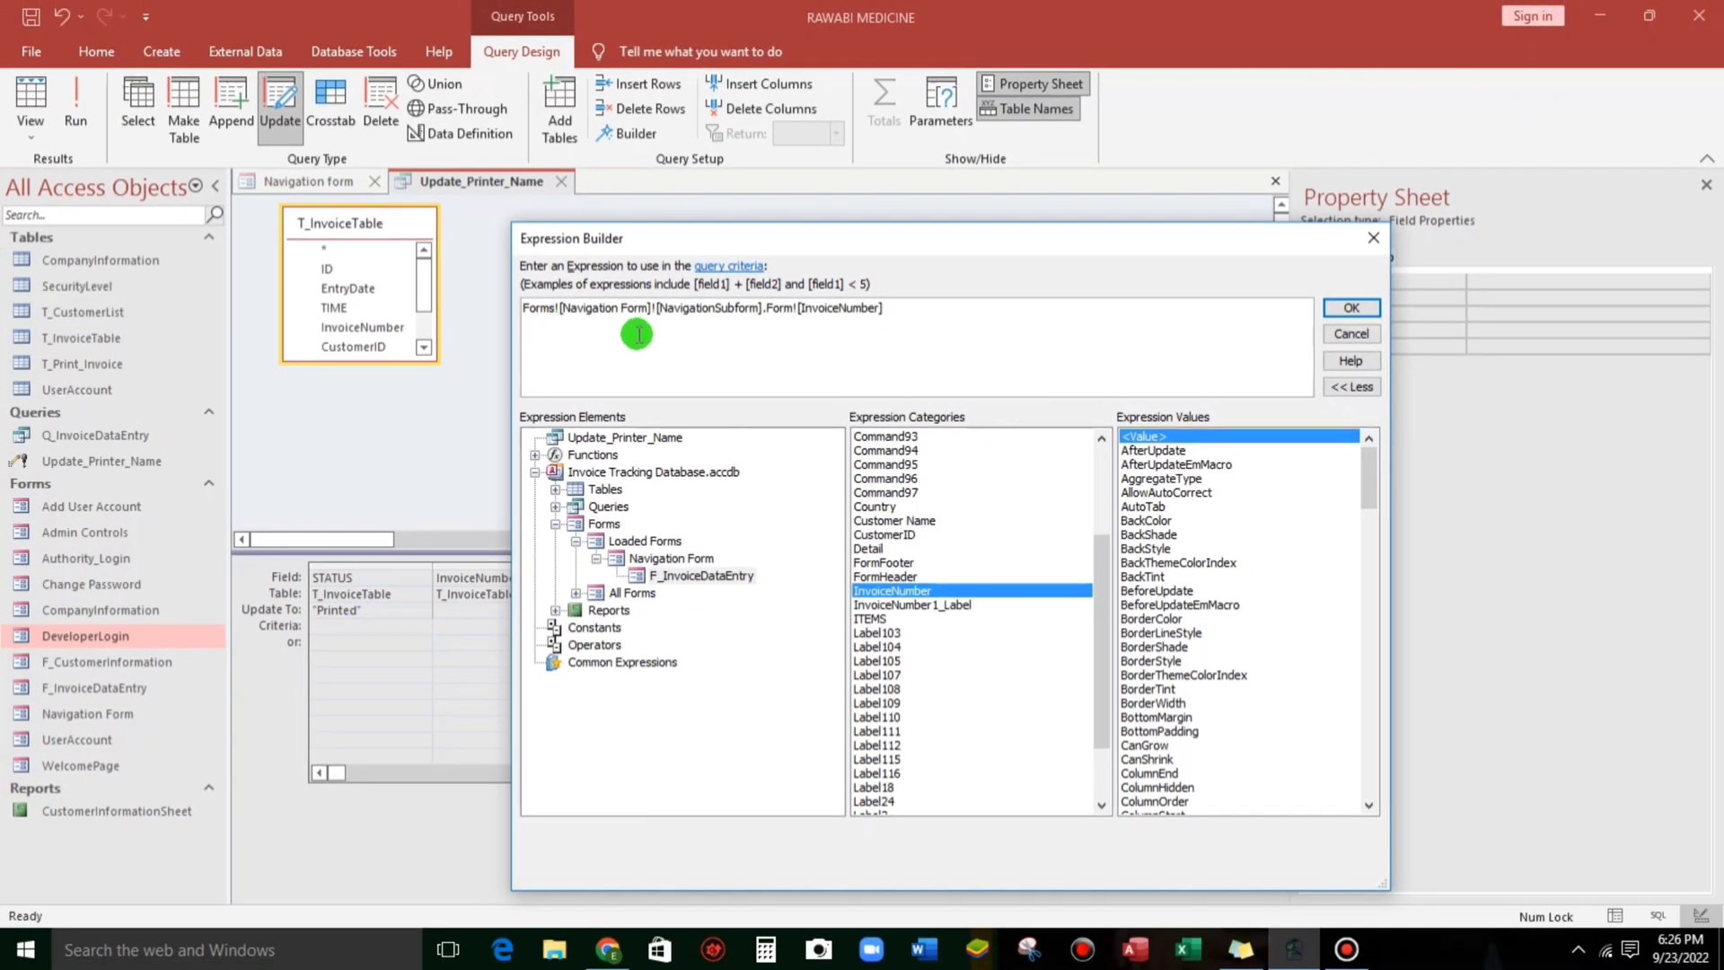
# - Accept the new criterion, close the query, and retry saving on INVOICE ENTRY in Form View
pyautogui.click(1350, 308)
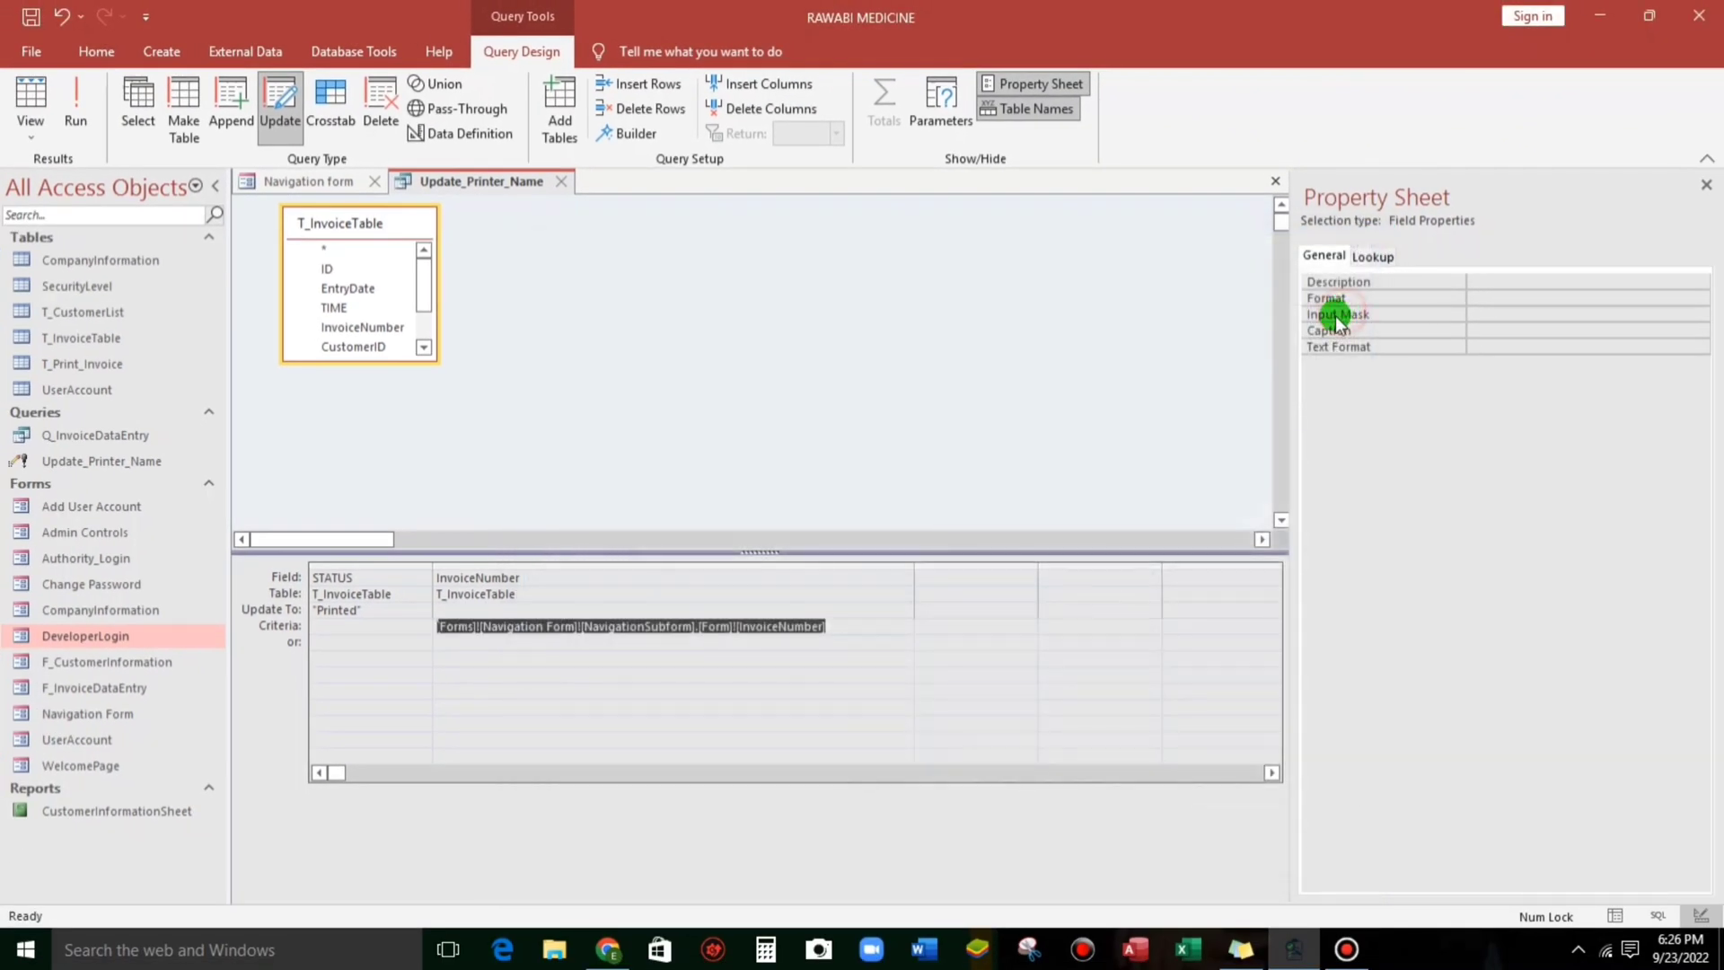
pyautogui.click(605, 678)
pyautogui.click(561, 183)
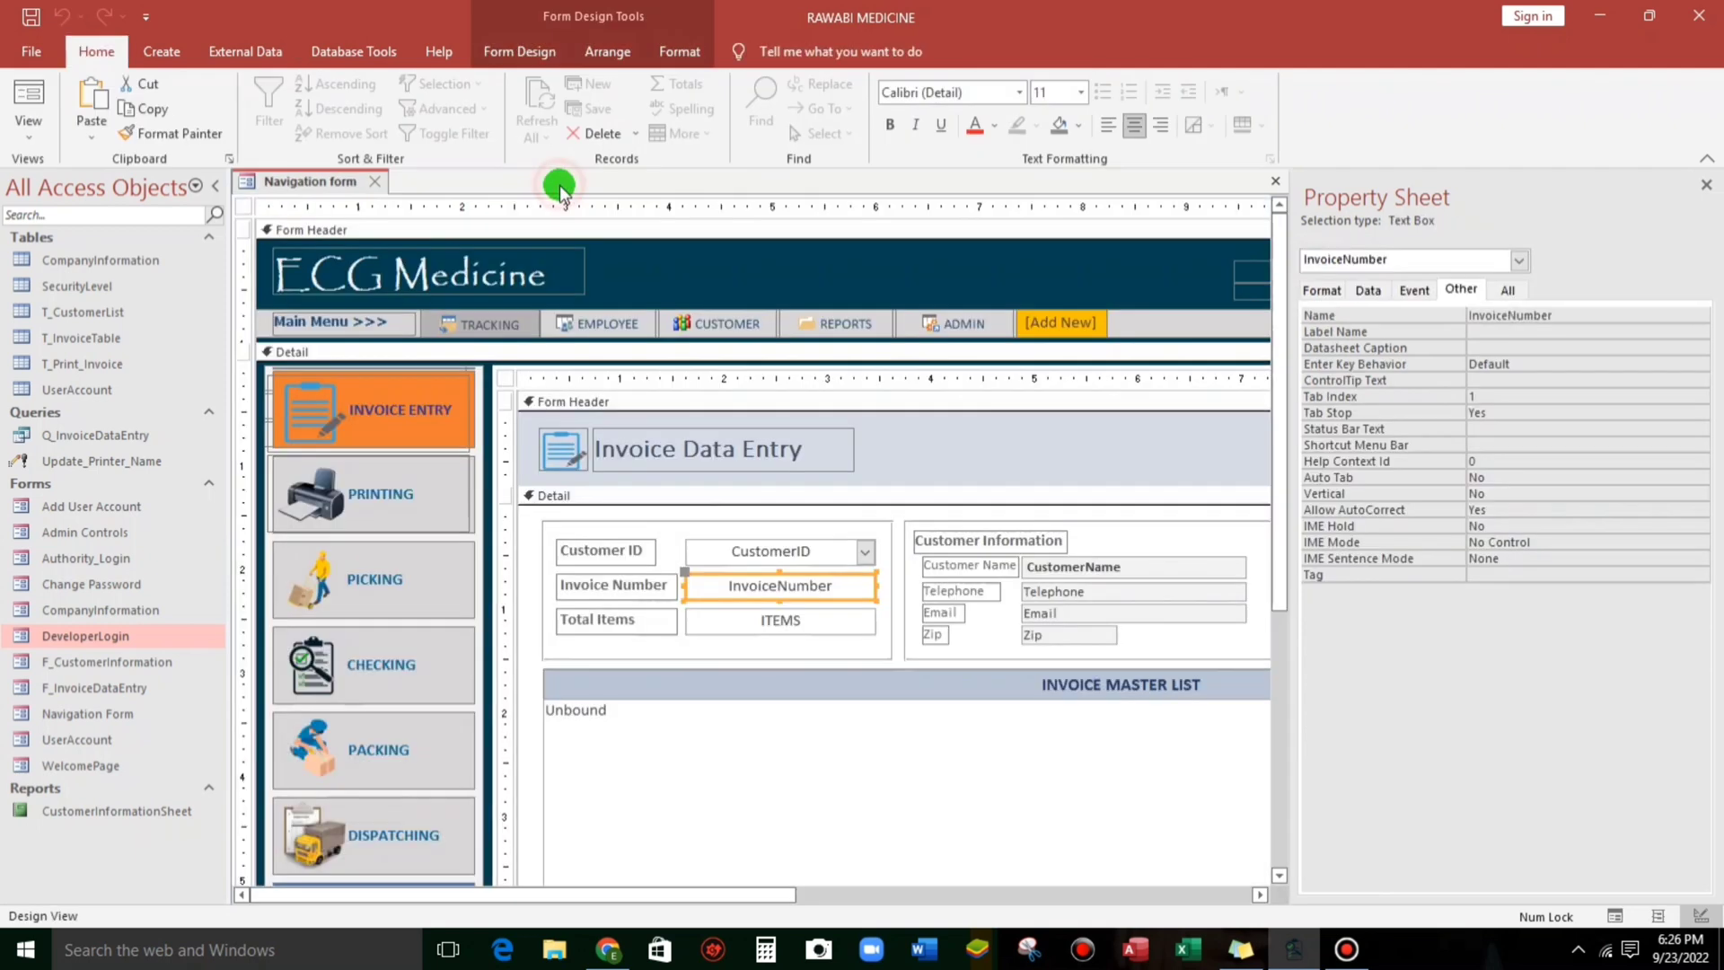
pyautogui.click(20, 101)
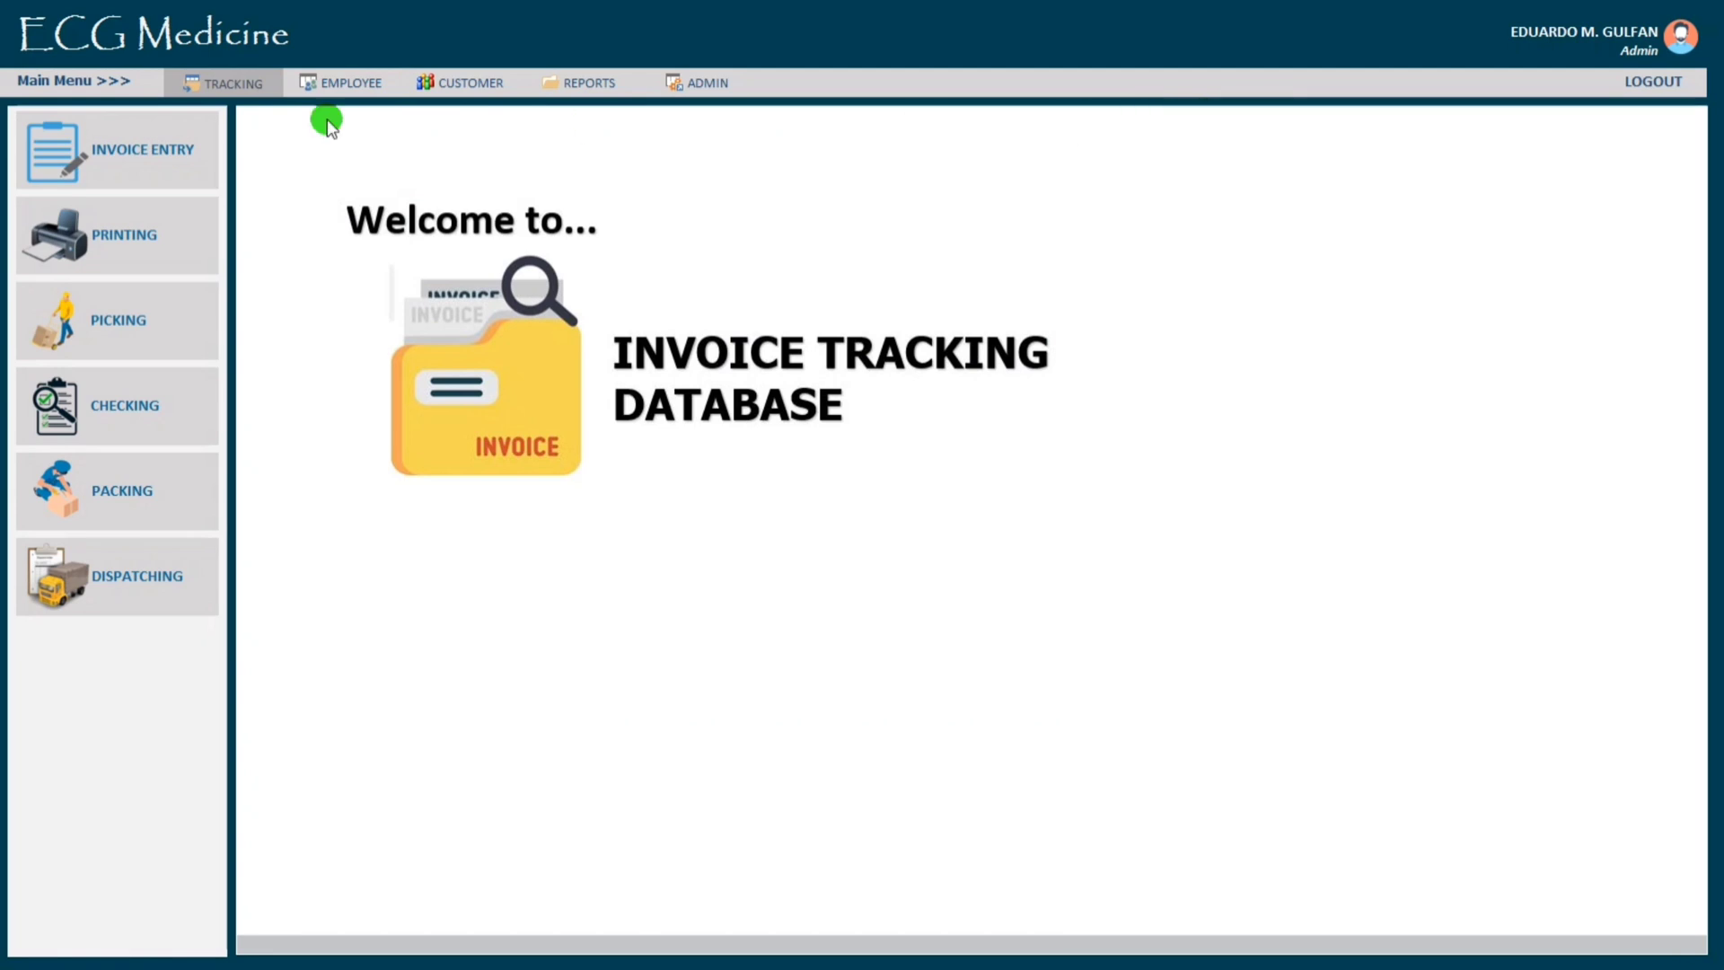
pyautogui.click(120, 147)
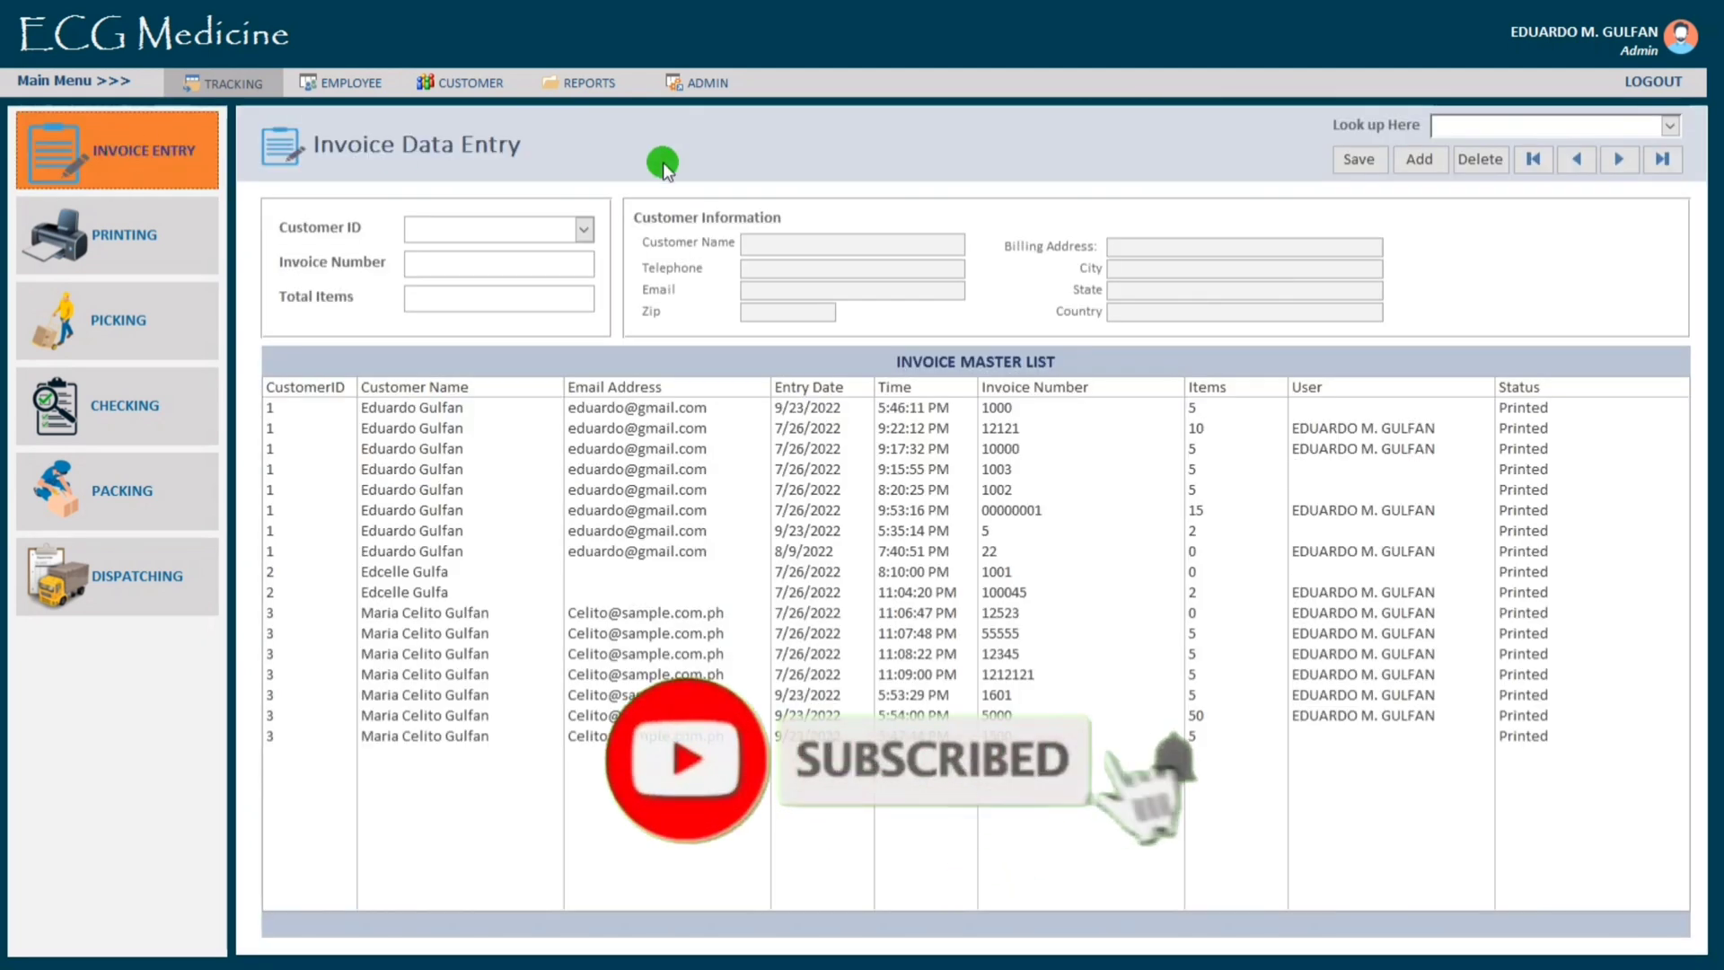
pyautogui.click(1356, 161)
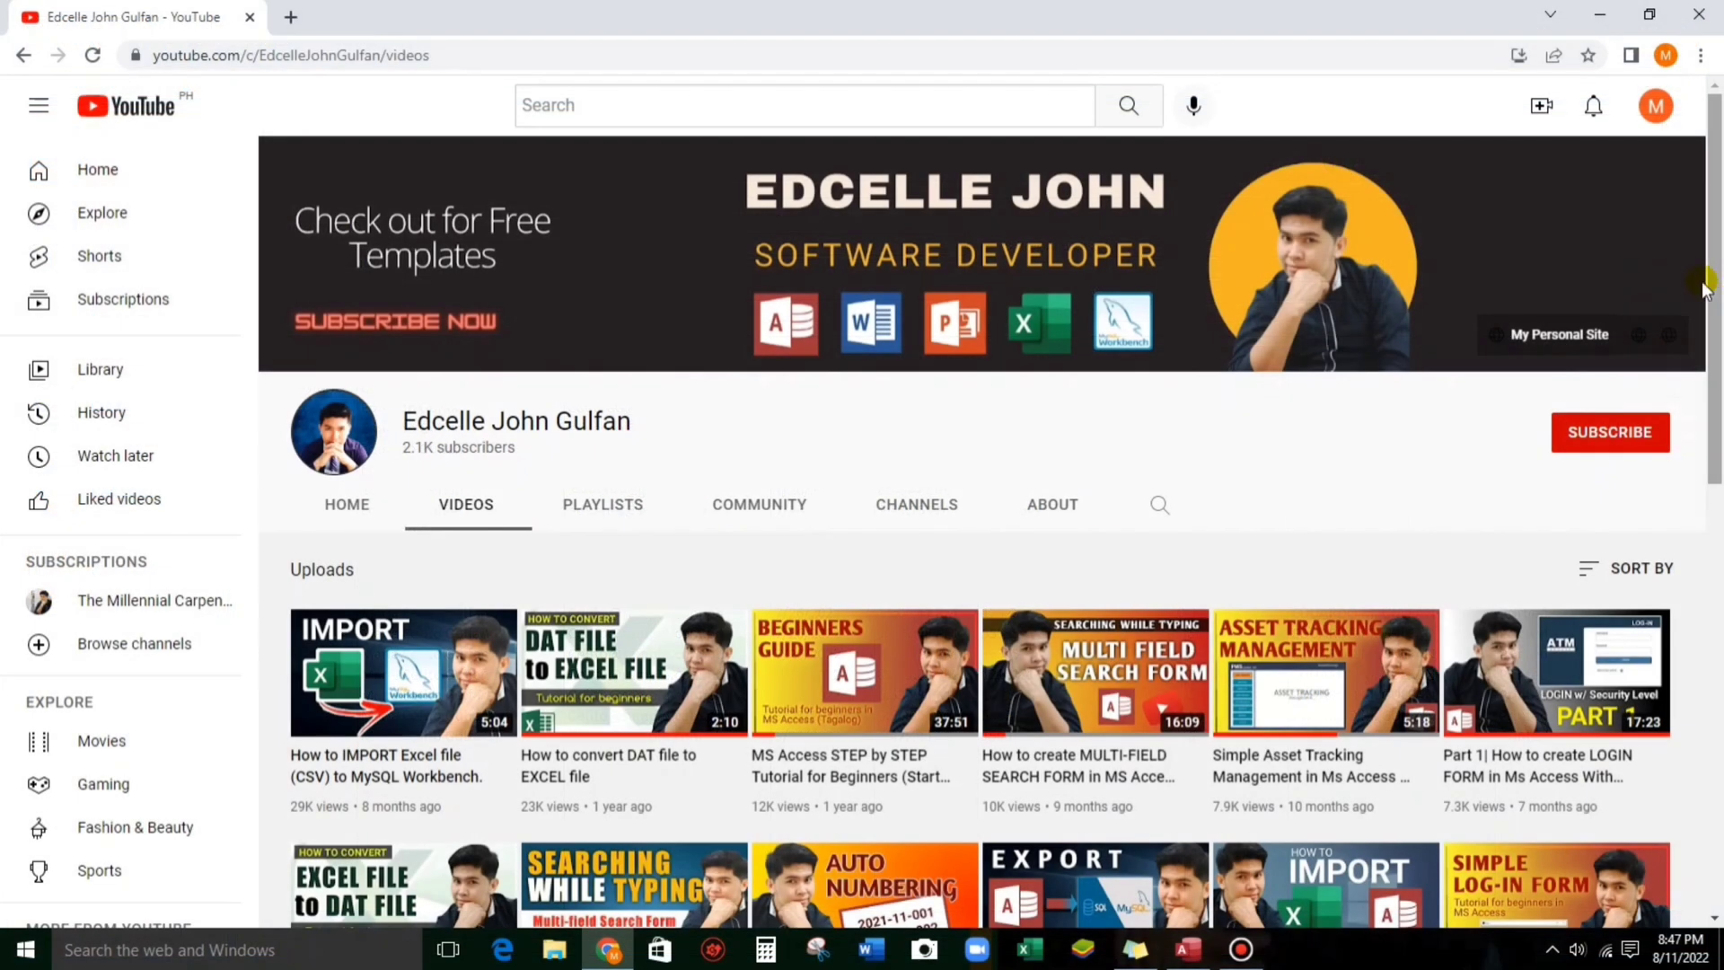
pyautogui.scroll(-1, 1695, 286)
pyautogui.scroll(-1, 1695, 286)
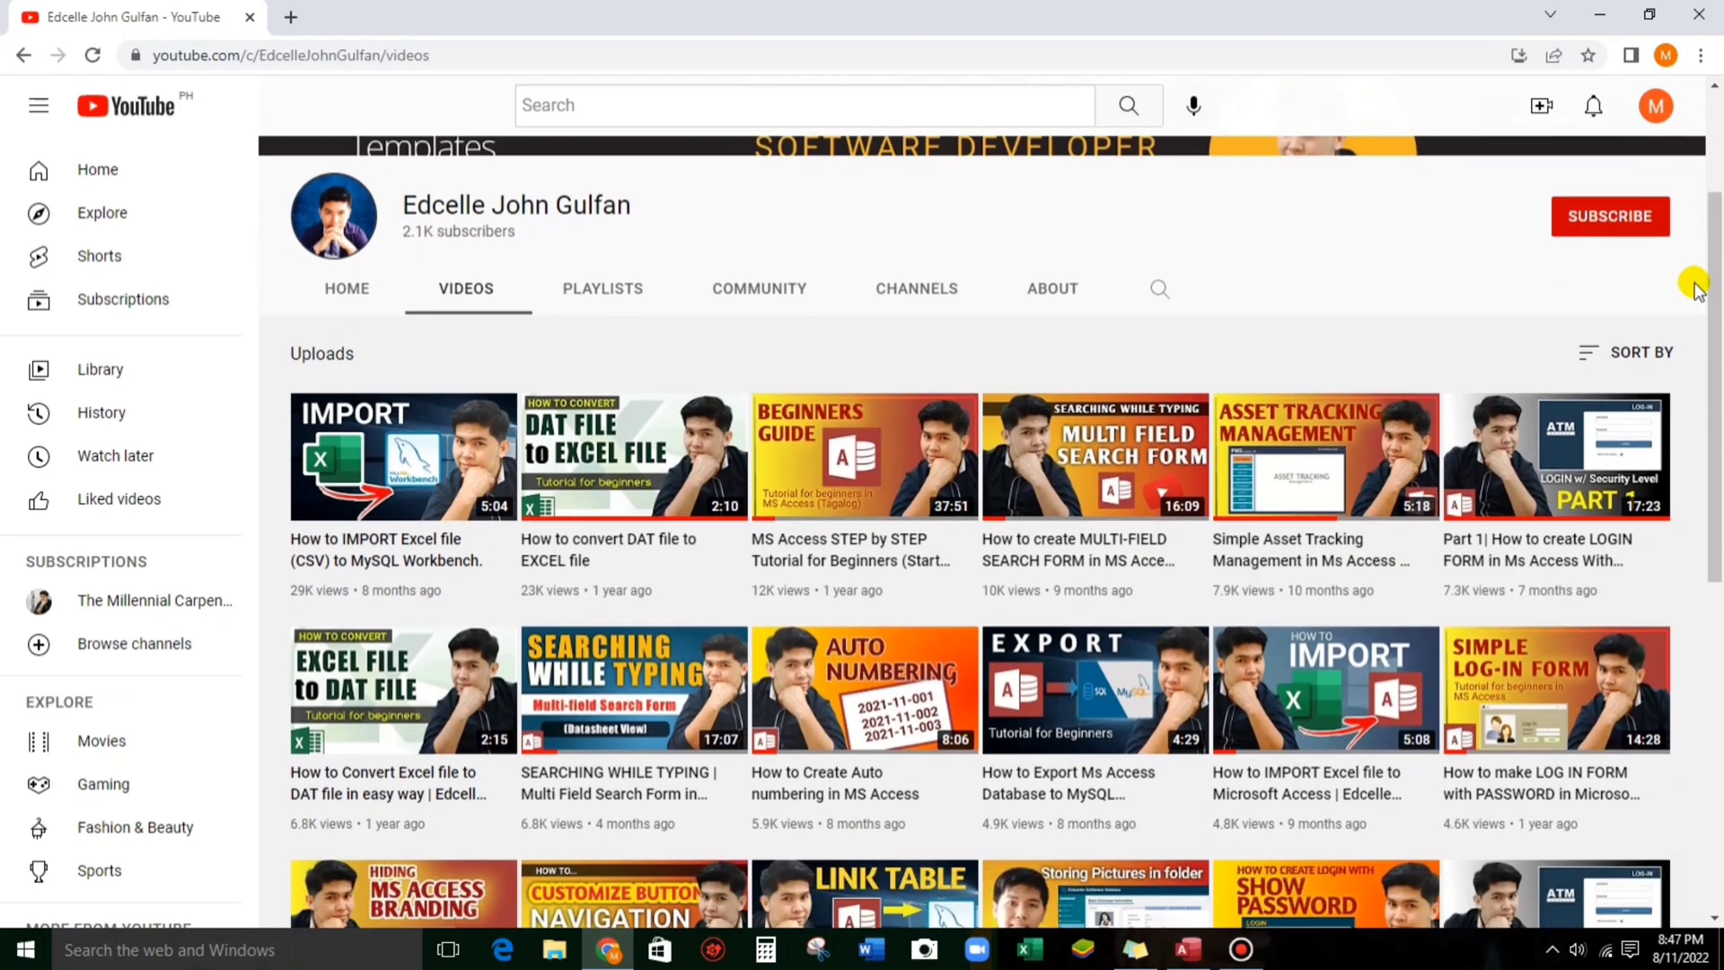
pyautogui.scroll(-1, 1694, 286)
pyautogui.scroll(-1, 1695, 286)
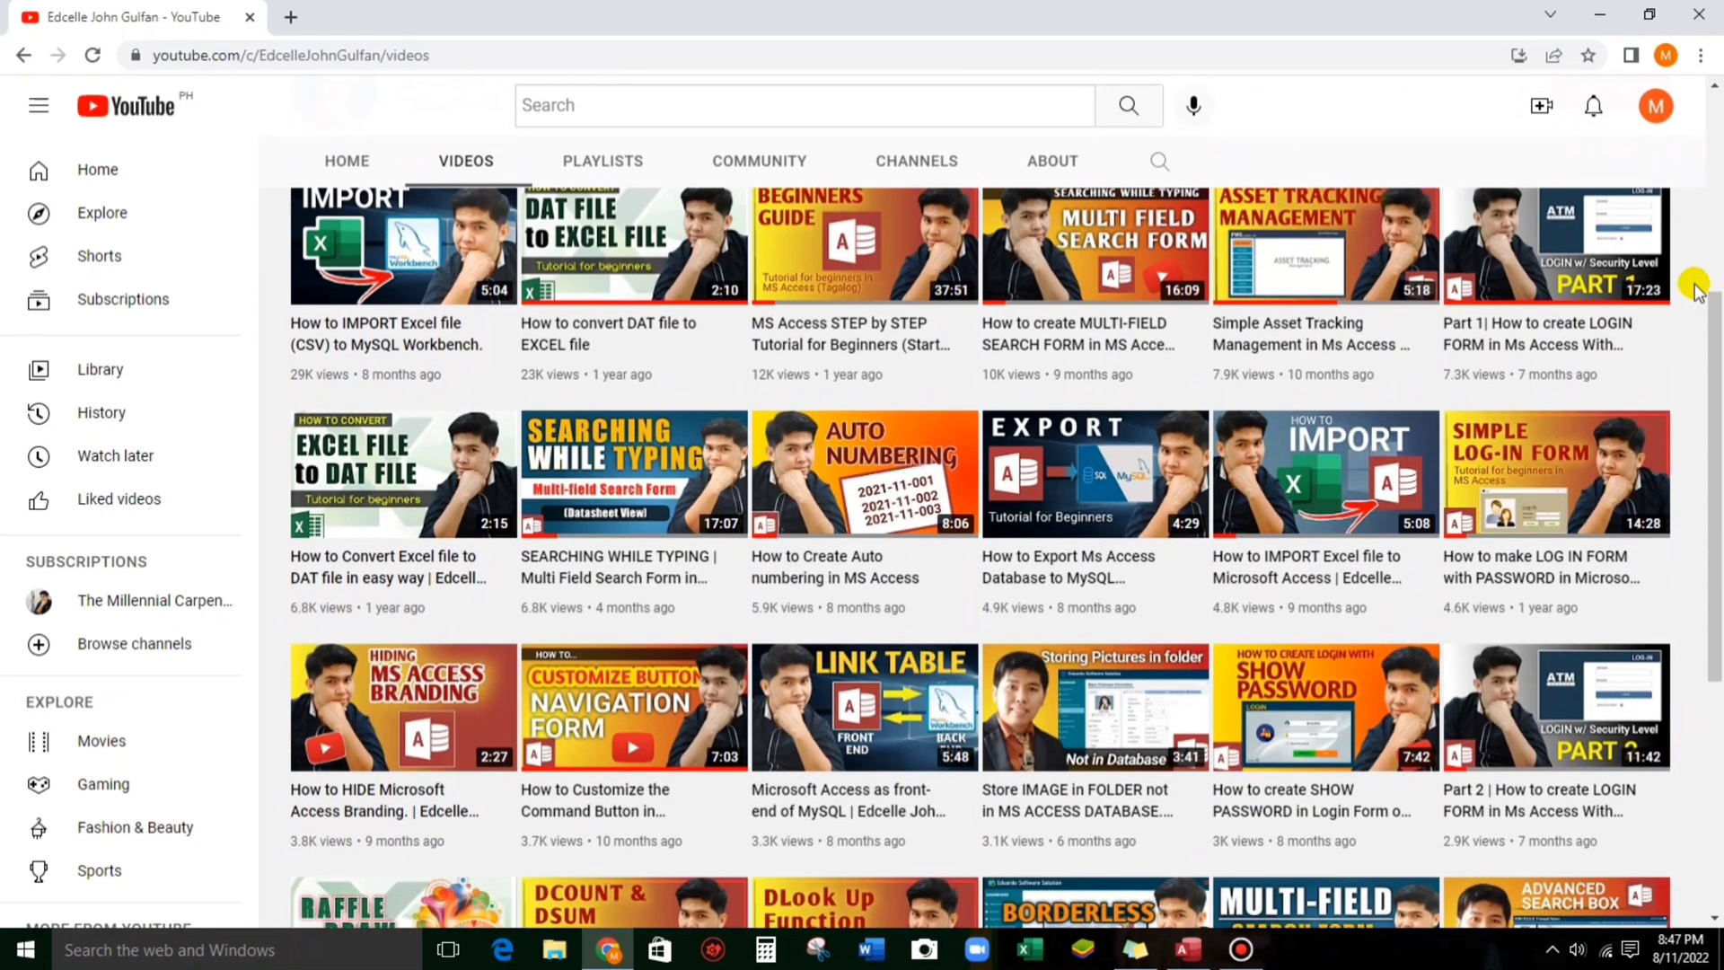
pyautogui.scroll(-1, 1694, 286)
pyautogui.scroll(-1, 1695, 289)
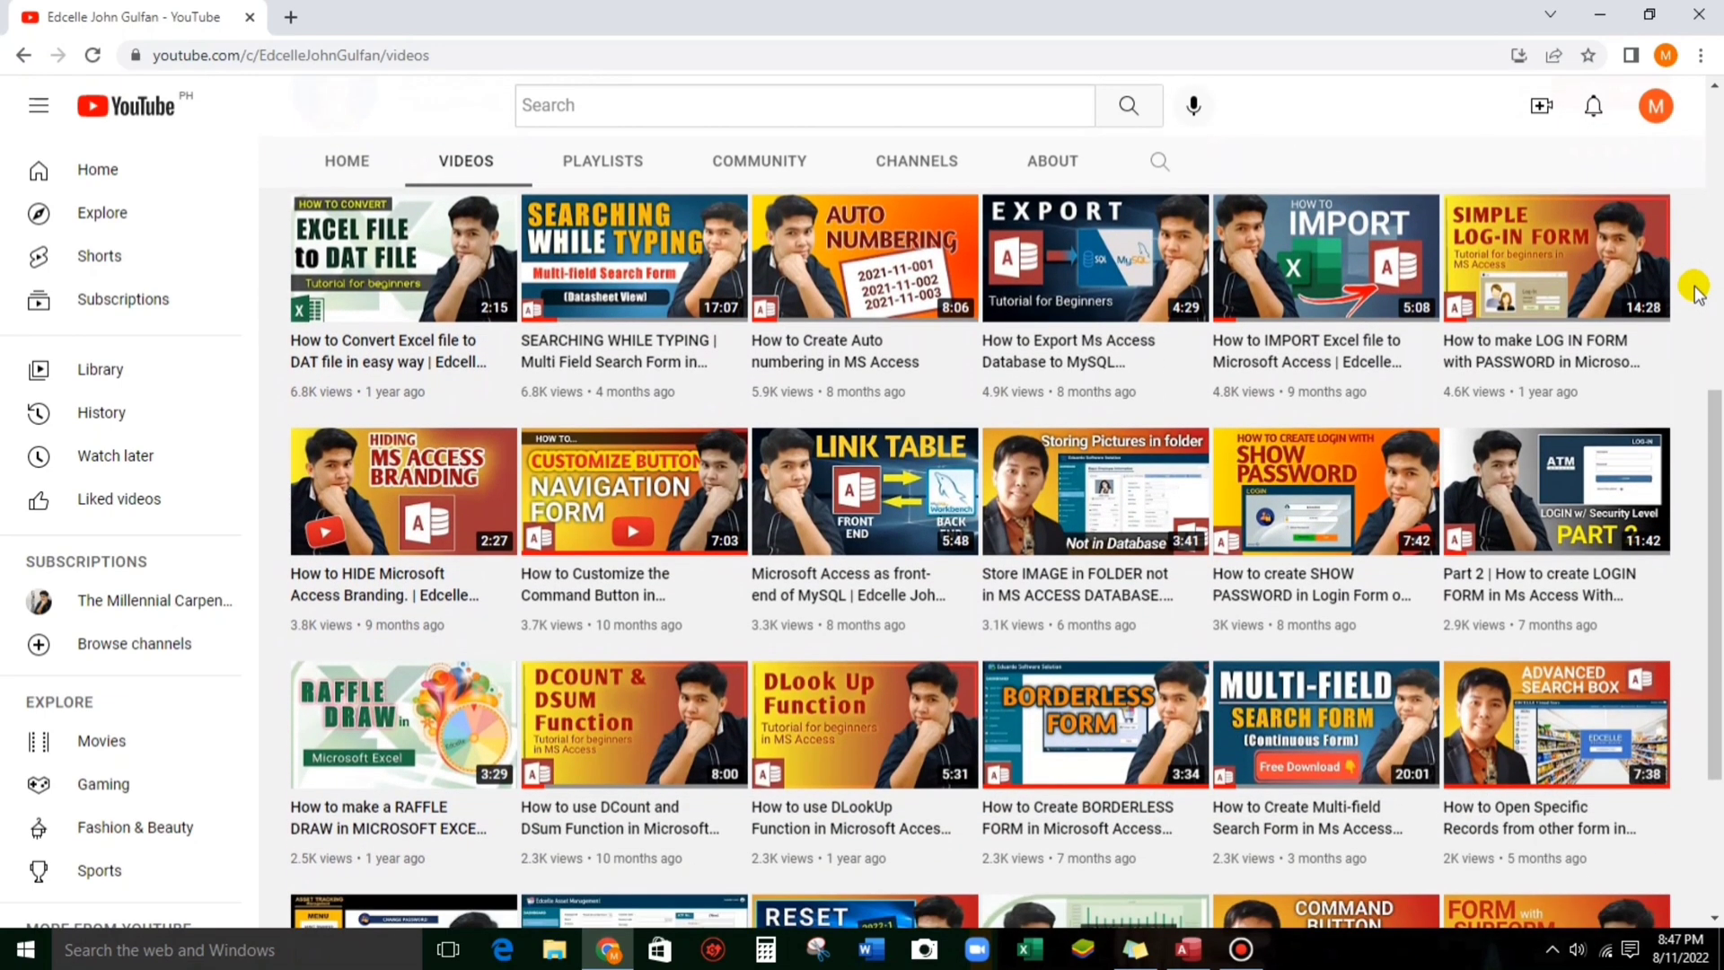
pyautogui.scroll(-2, 1694, 290)
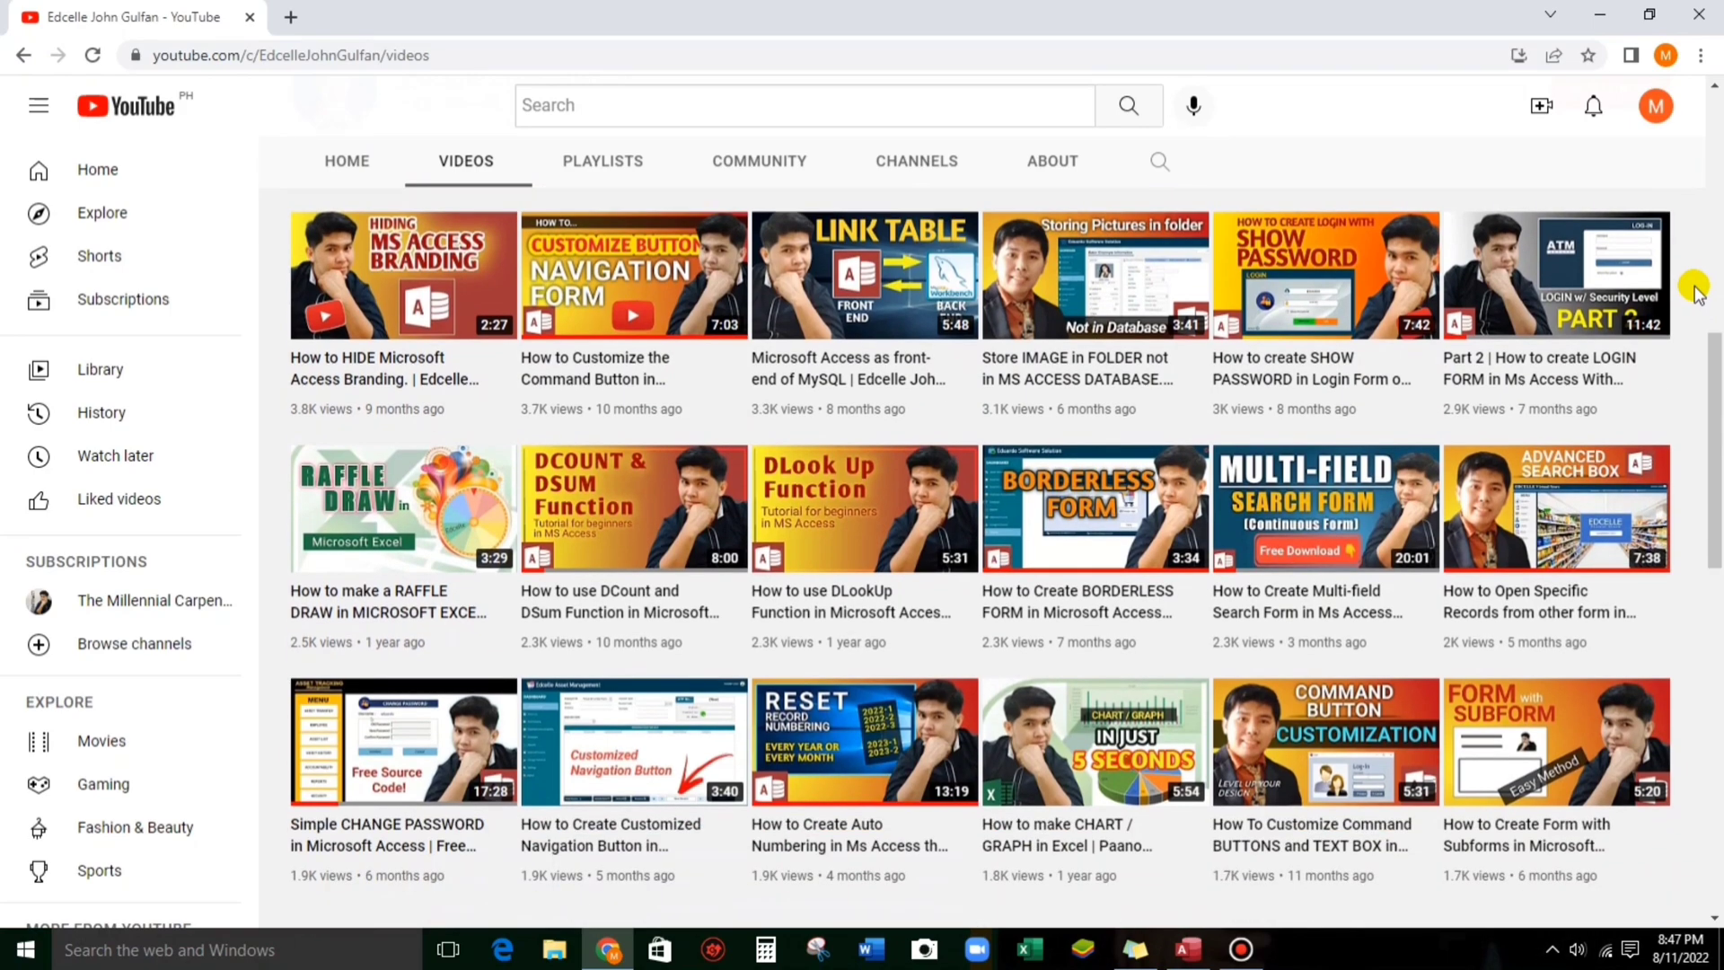
pyautogui.scroll(-1, 1695, 289)
pyautogui.scroll(-1, 1694, 289)
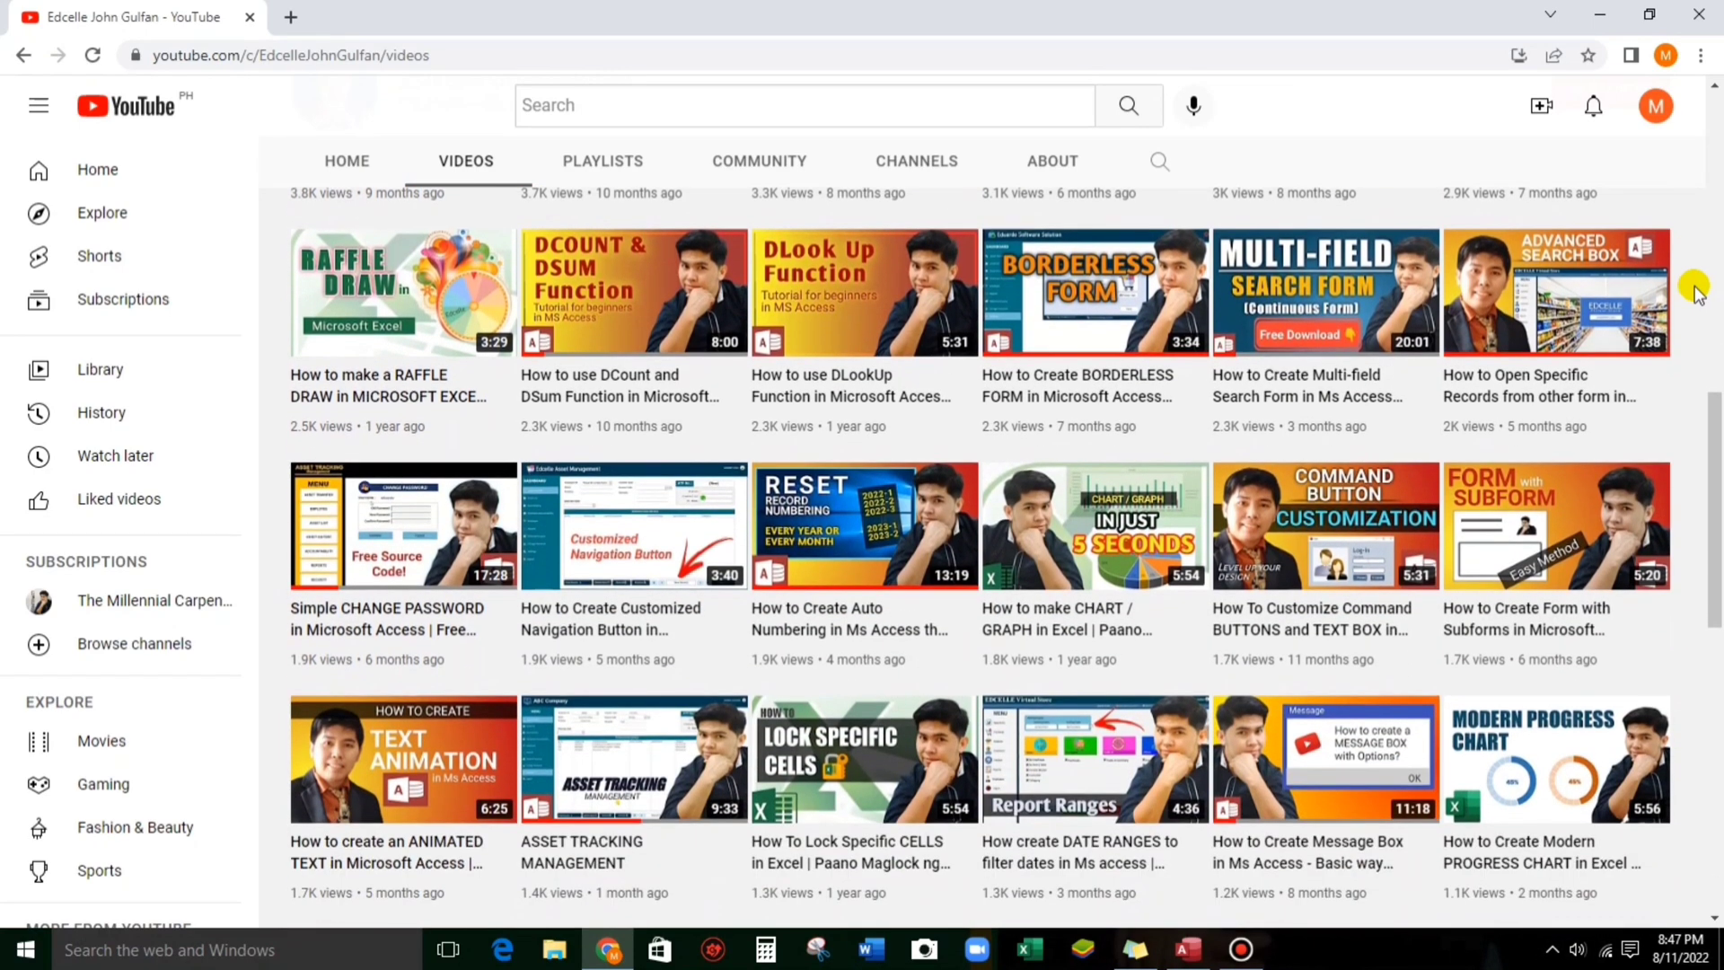
pyautogui.scroll(-1, 1694, 289)
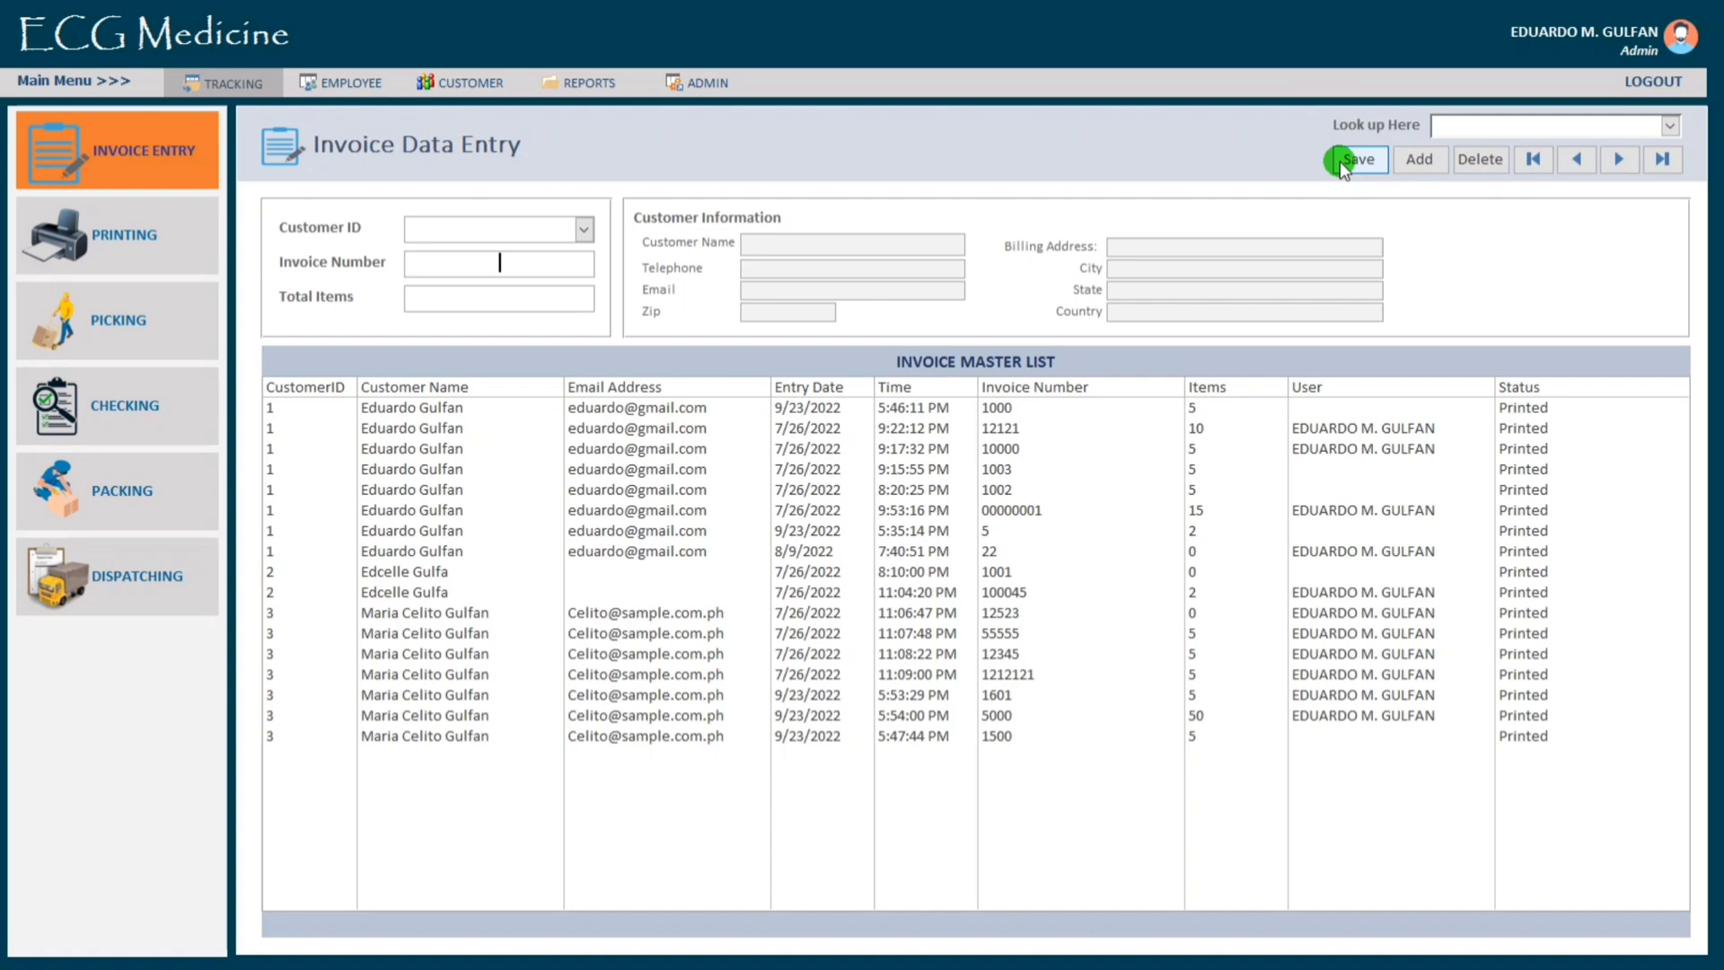